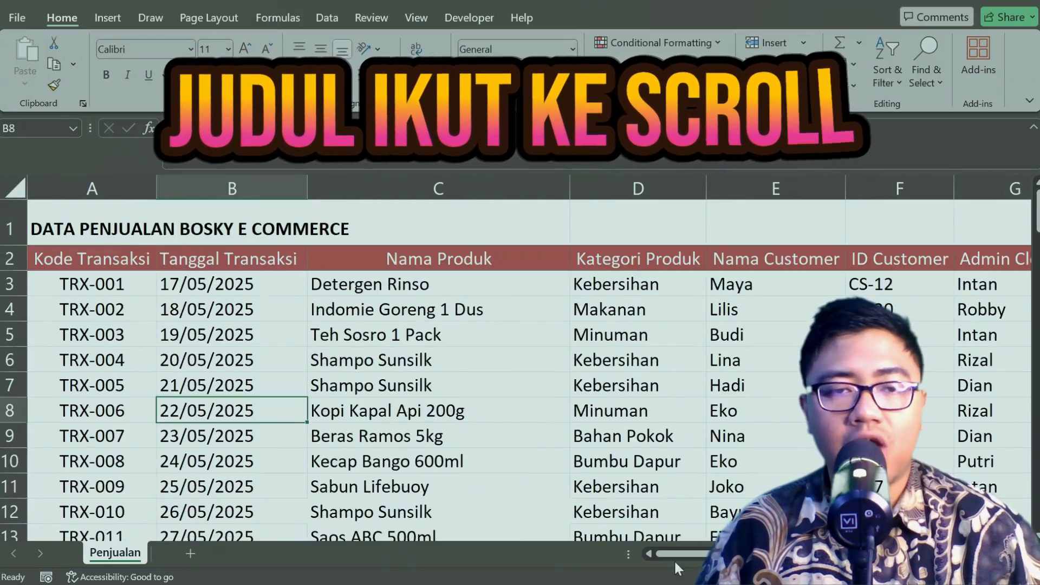
- Examine the transaction records in the lower rows of the Penjualan sheet and return to the header row
left_click_drag(683, 554, 677, 574)
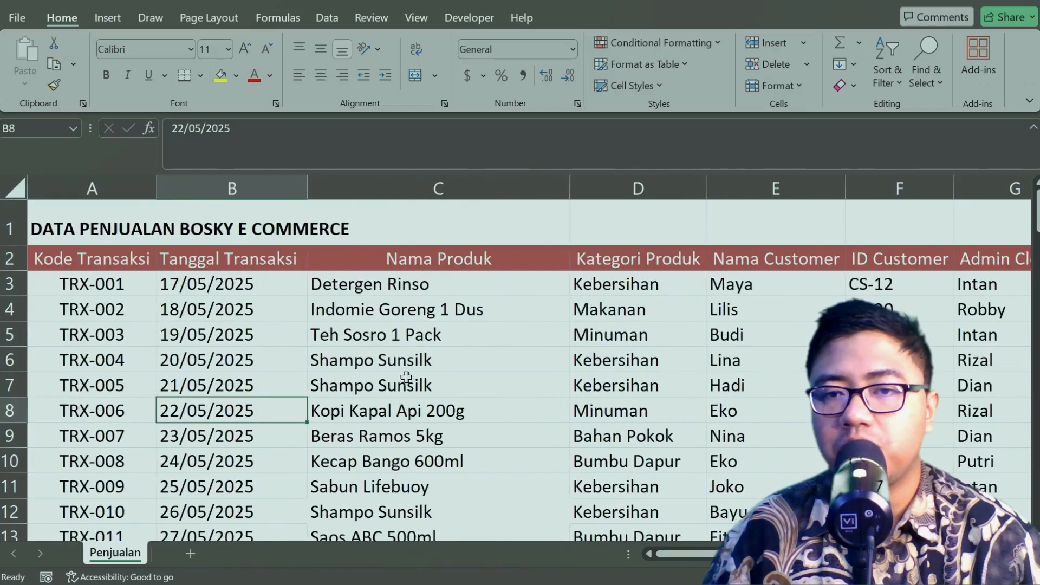
scroll(406, 377, "down", 10)
scroll(407, 377, "down", 5)
scroll(406, 377, "up", 20)
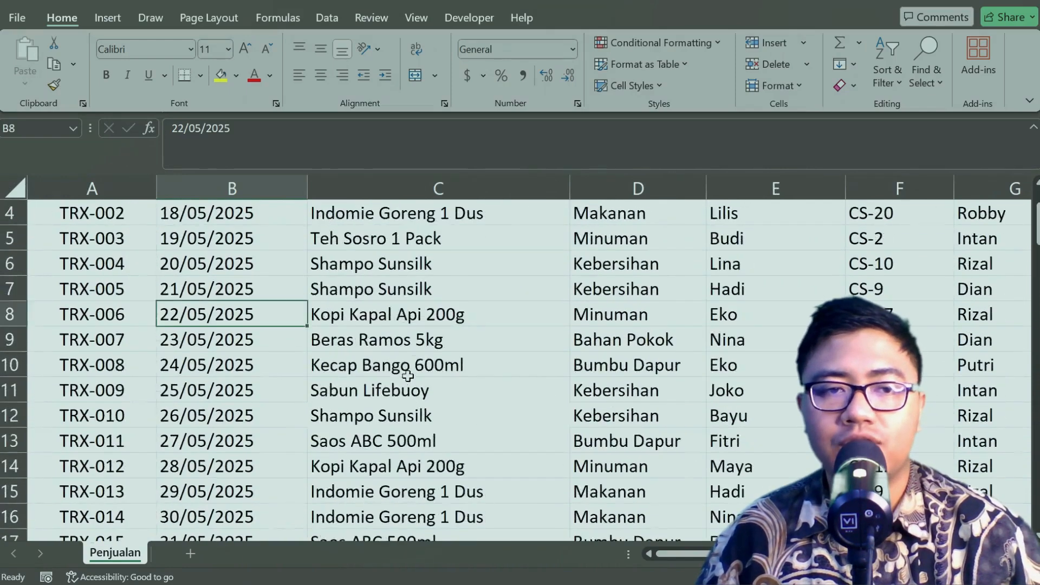
scroll(408, 375, "up", 2)
scroll(407, 376, "down", 10)
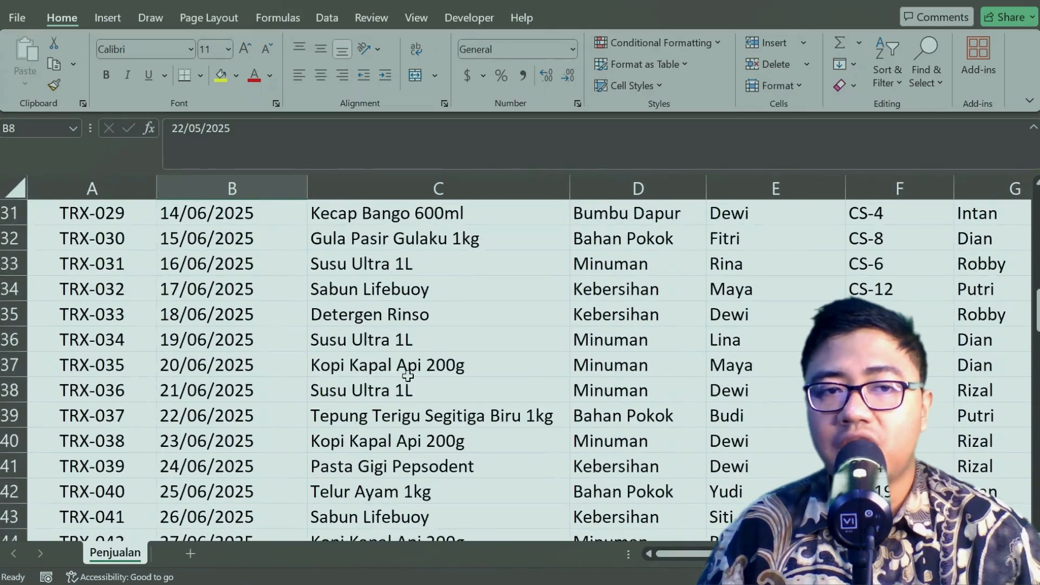
scroll(407, 375, "up", 10)
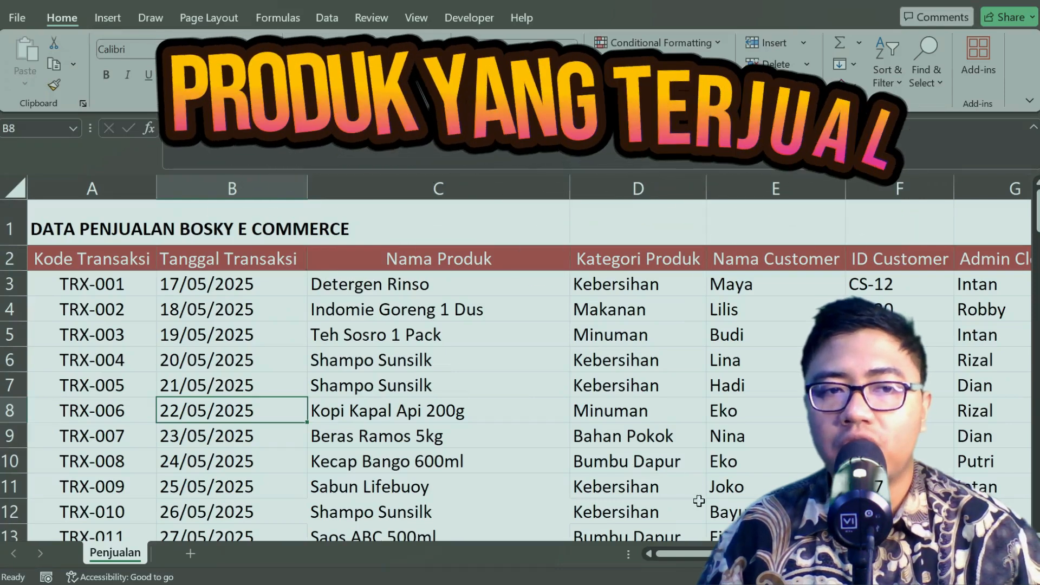
mouse_move(716, 554)
left_mouse_down()
mouse_move(843, 554)
mouse_move(714, 554)
left_mouse_up()
- Compare the Nama Produk column with the Jumlah Terjual column across the width of the sales table
left_click(464, 263)
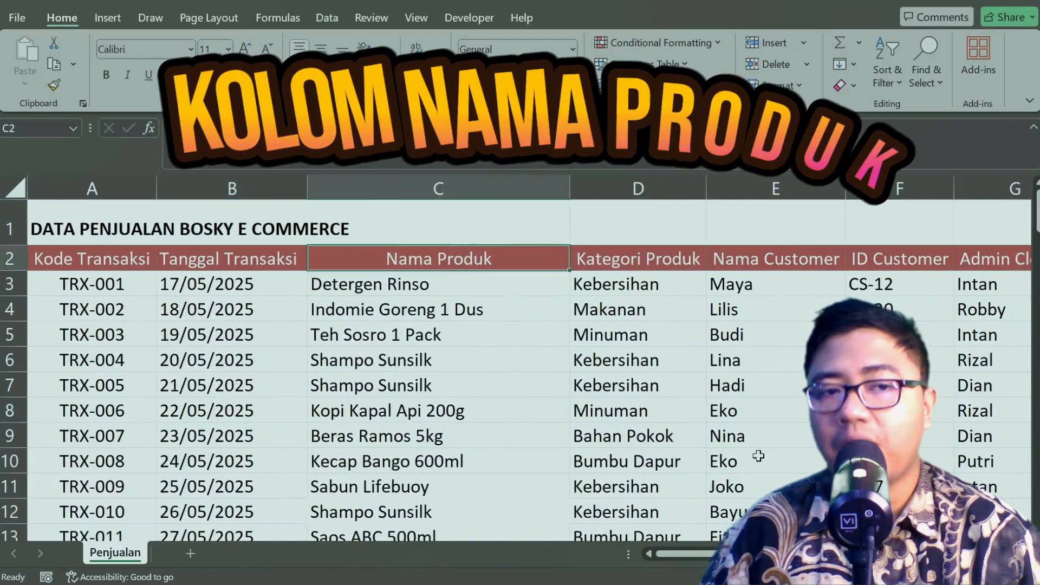
scroll(464, 263, "right", 3)
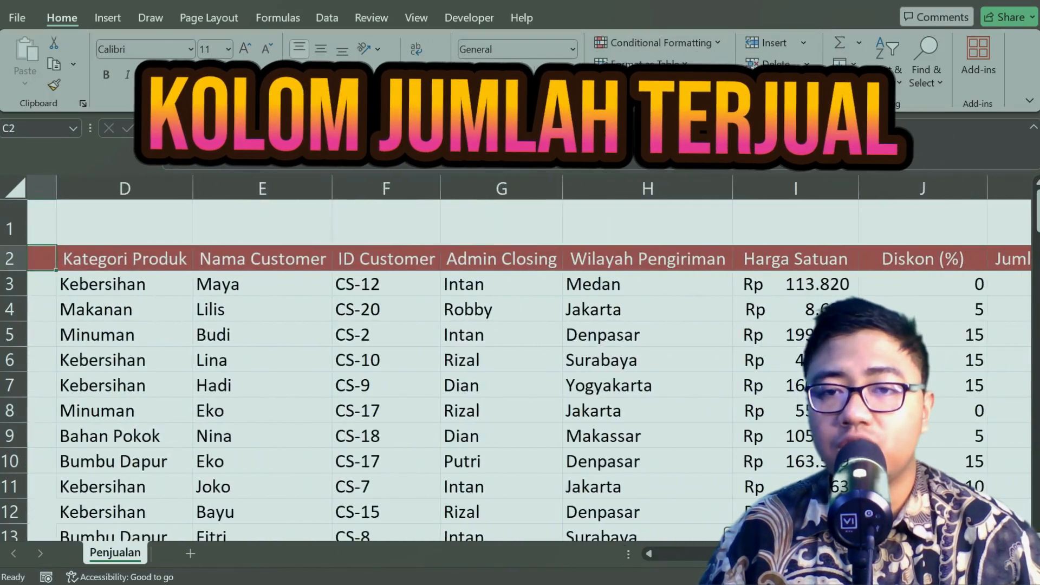
scroll(929, 264, "right", 2)
left_click(929, 263)
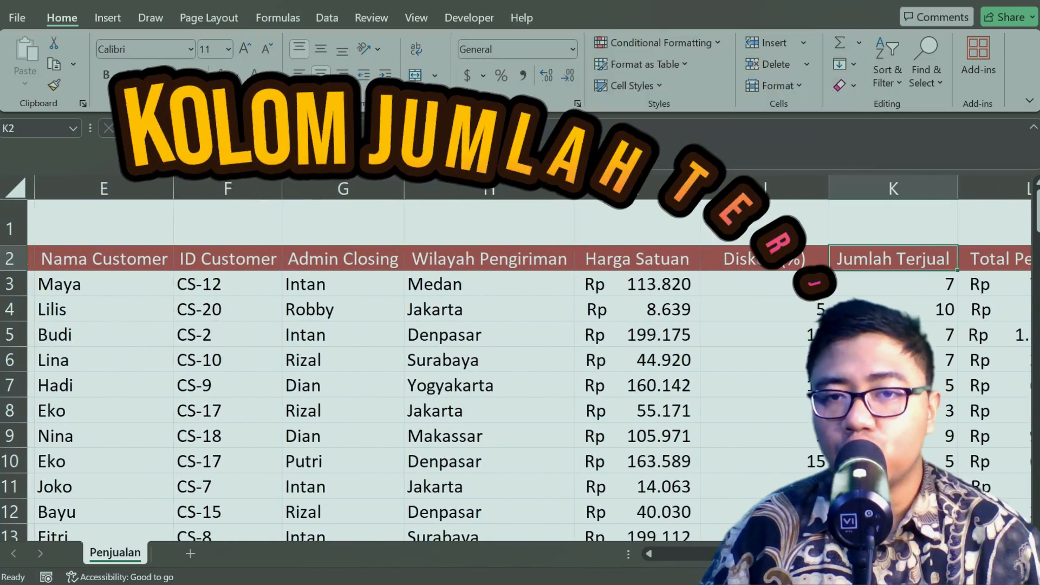
scroll(529, 370, "right", 1)
scroll(529, 371, "left", 5)
scroll(529, 370, "right", 4)
scroll(529, 371, "left", 4)
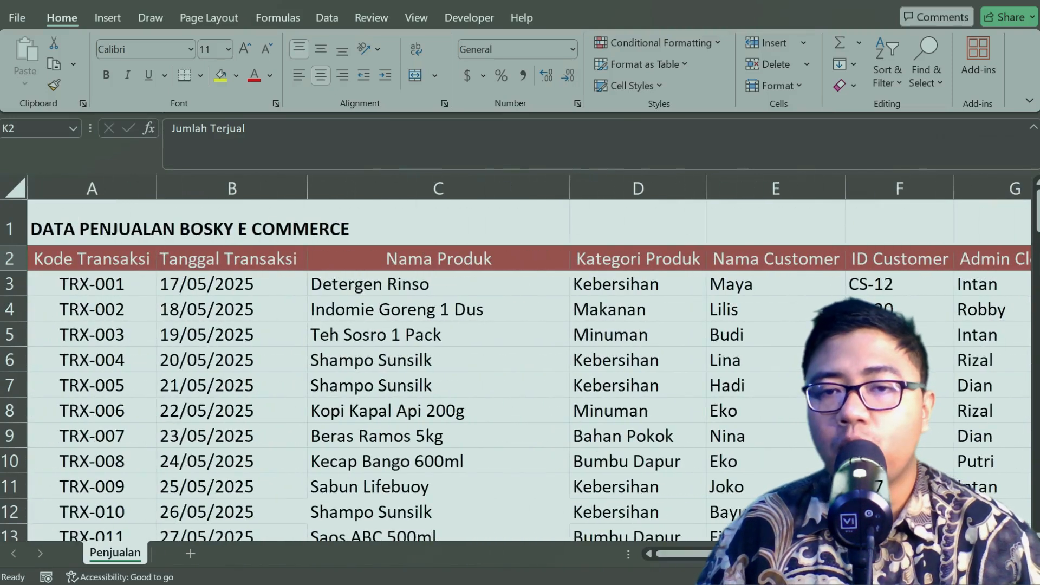
scroll(529, 371, "right", 6)
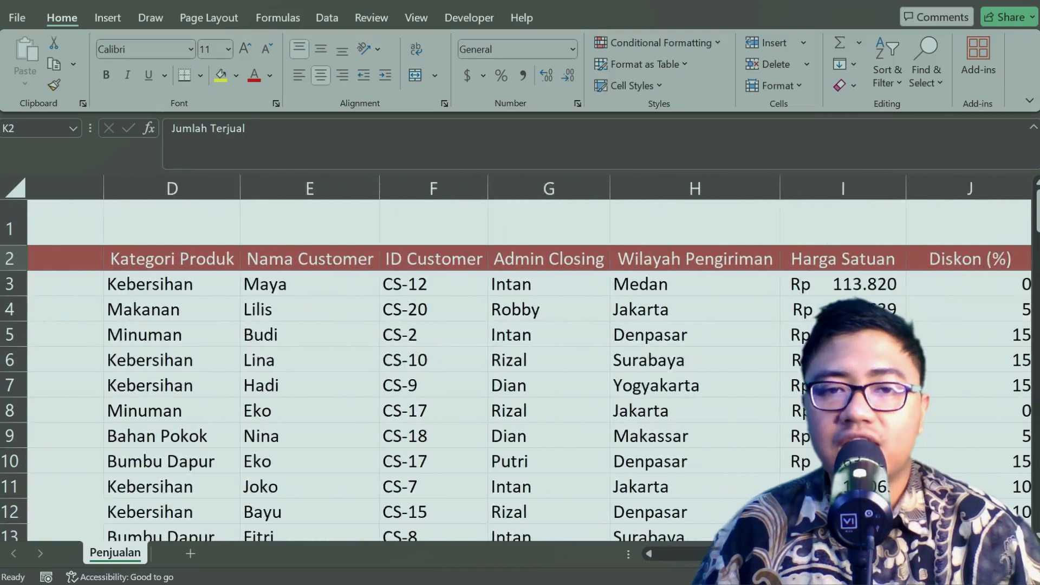
scroll(529, 371, "right", 2)
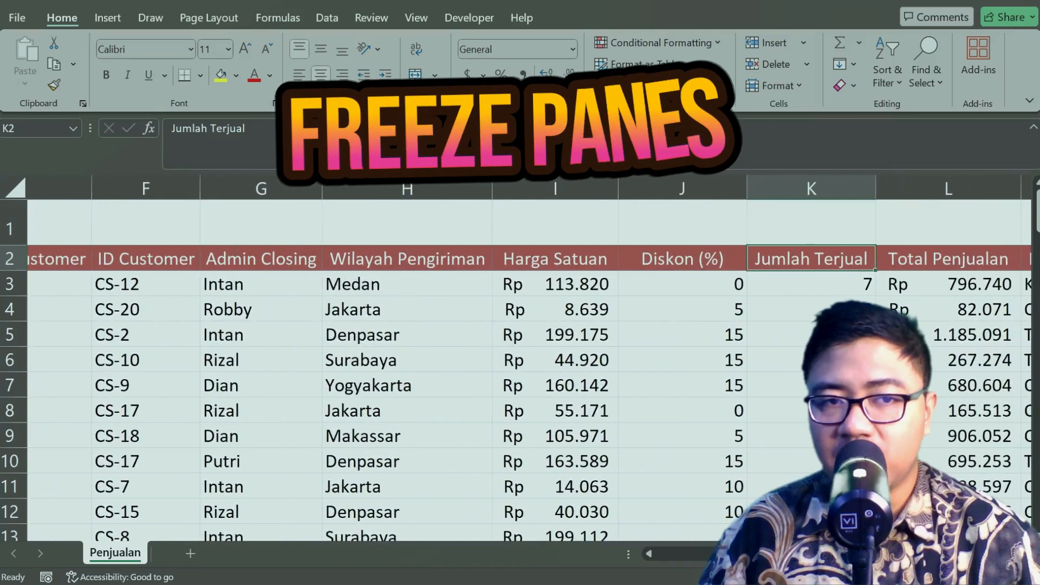
scroll(446, 408, "left", 6)
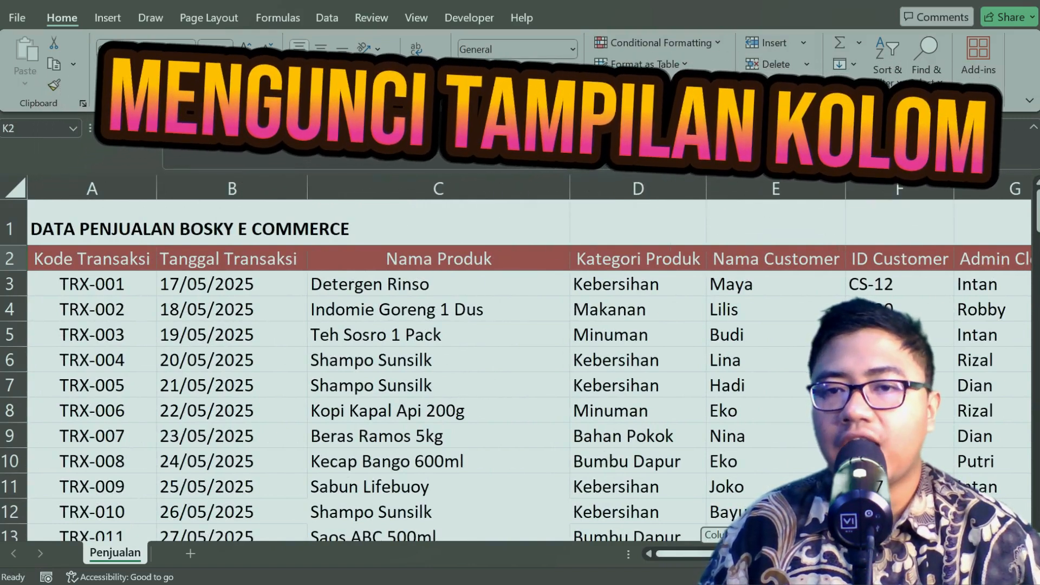
scroll(497, 257, "right", 3)
scroll(528, 369, "right", 1)
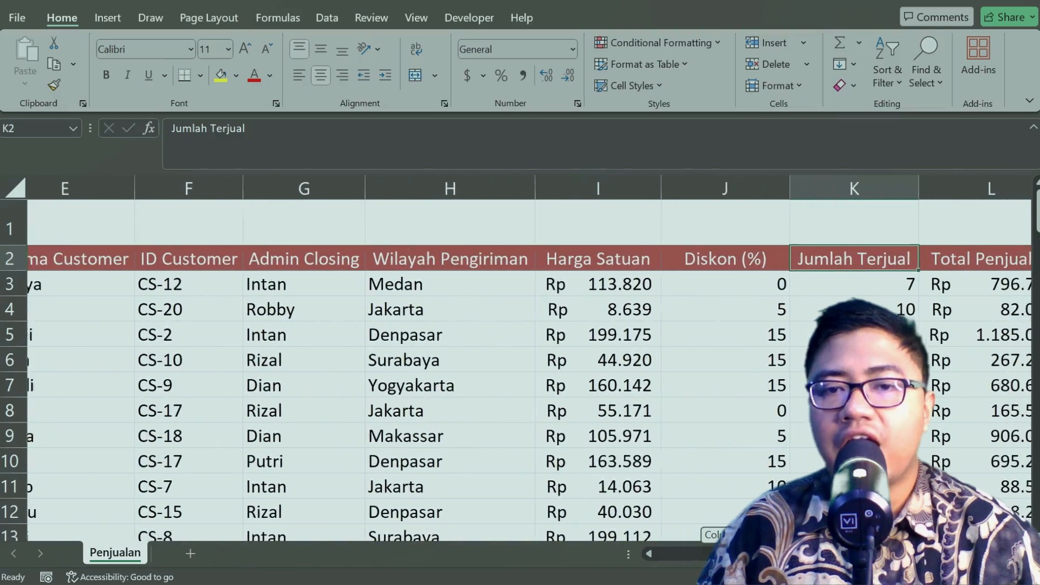
scroll(529, 369, "left", 4)
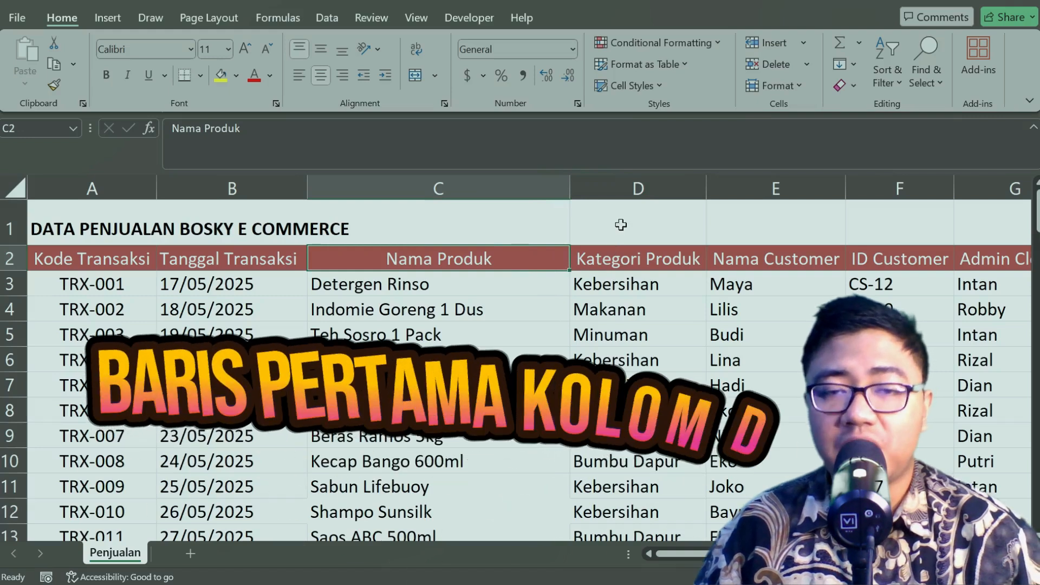
- Freeze columns A to C by applying Freeze Panes from cell D1
left_click(621, 229)
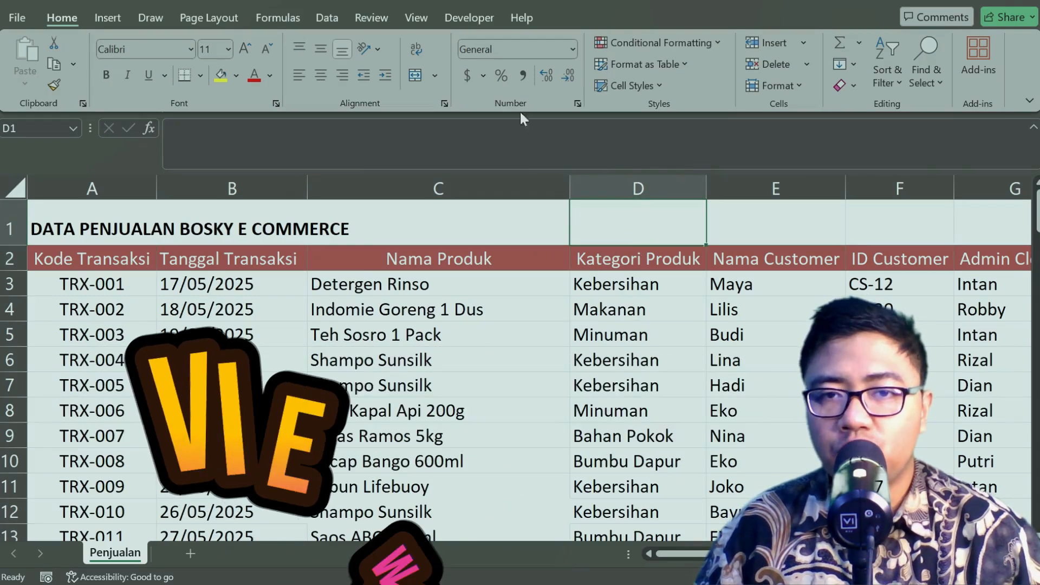
left_click(417, 16)
left_click(761, 87)
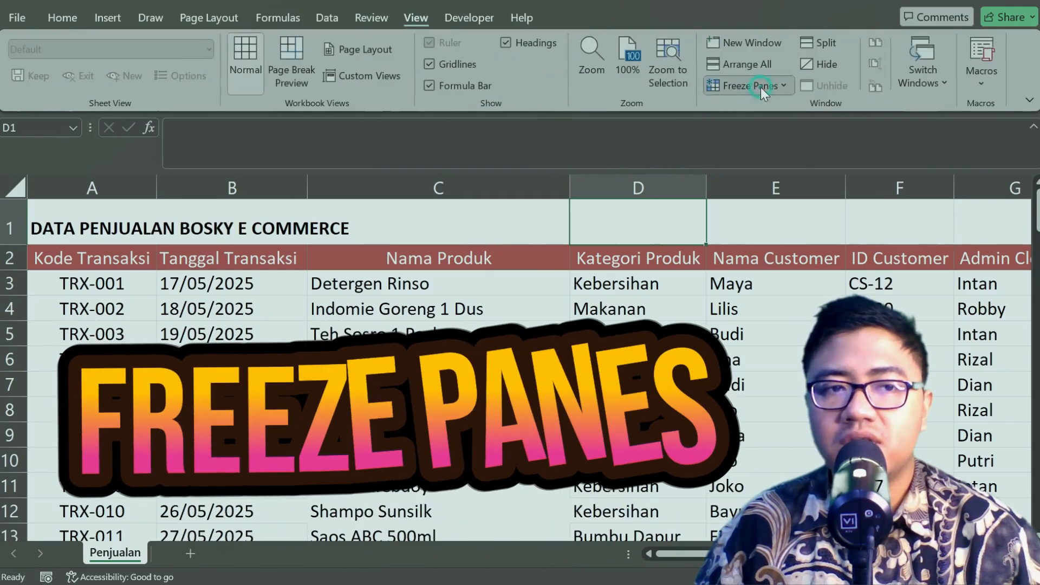
left_click(854, 111)
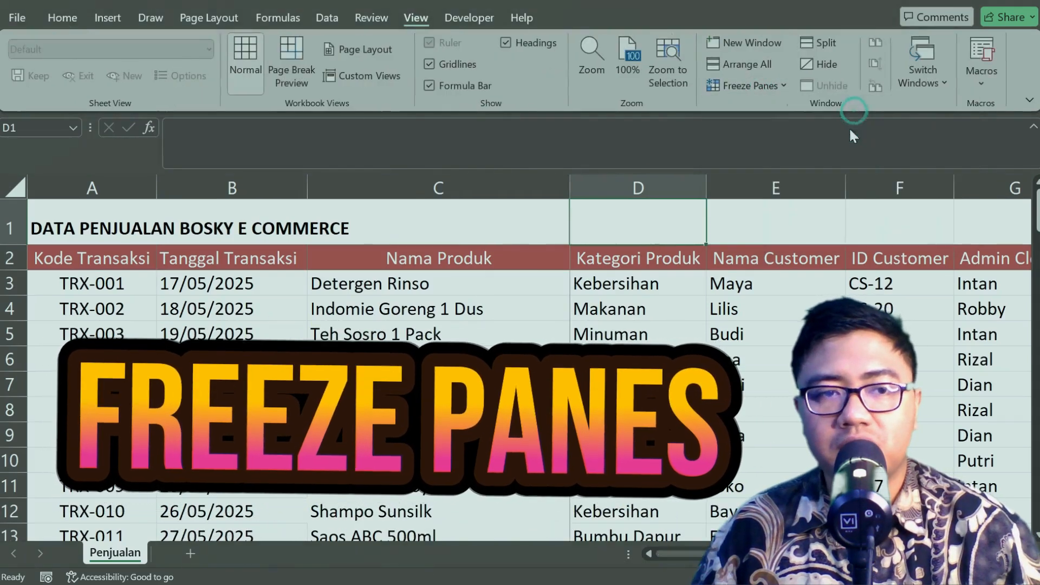
- Check how the frozen product columns behave across the columns up to Status Pengiriman and down the lower rows
scroll(801, 358, "right", 2)
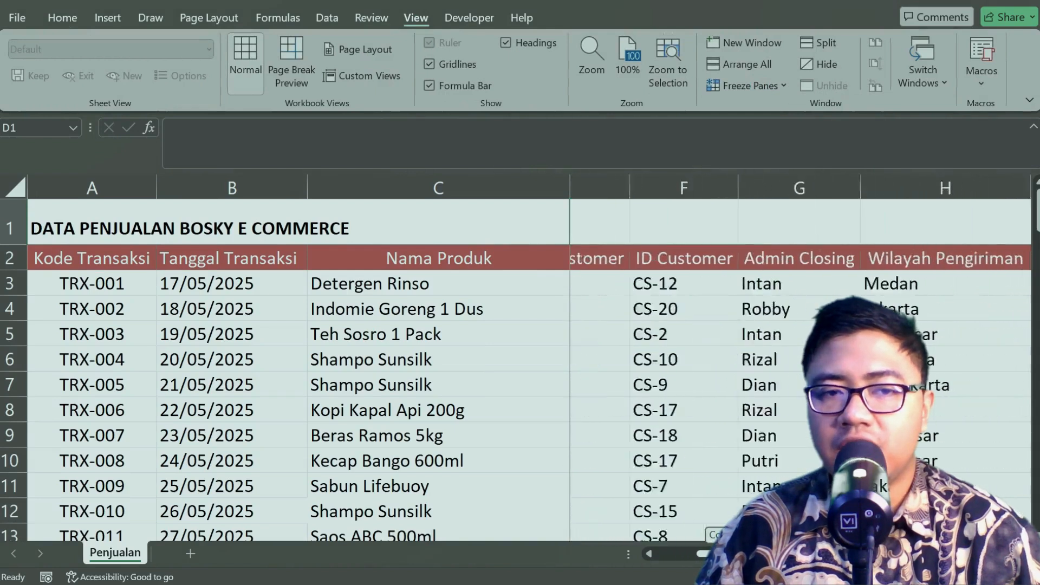
scroll(801, 357, "right", 1)
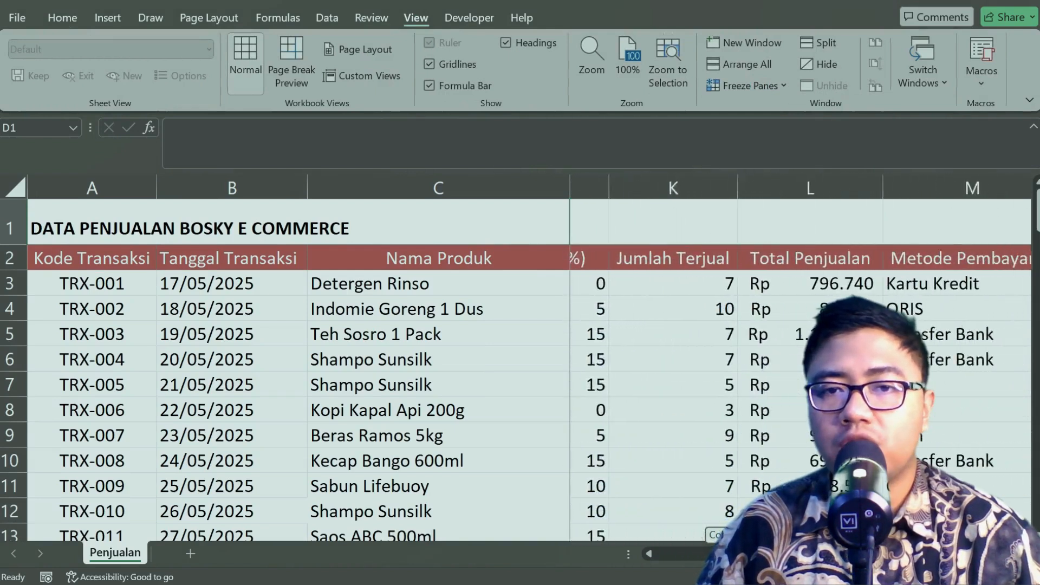
scroll(800, 358, "right", 1)
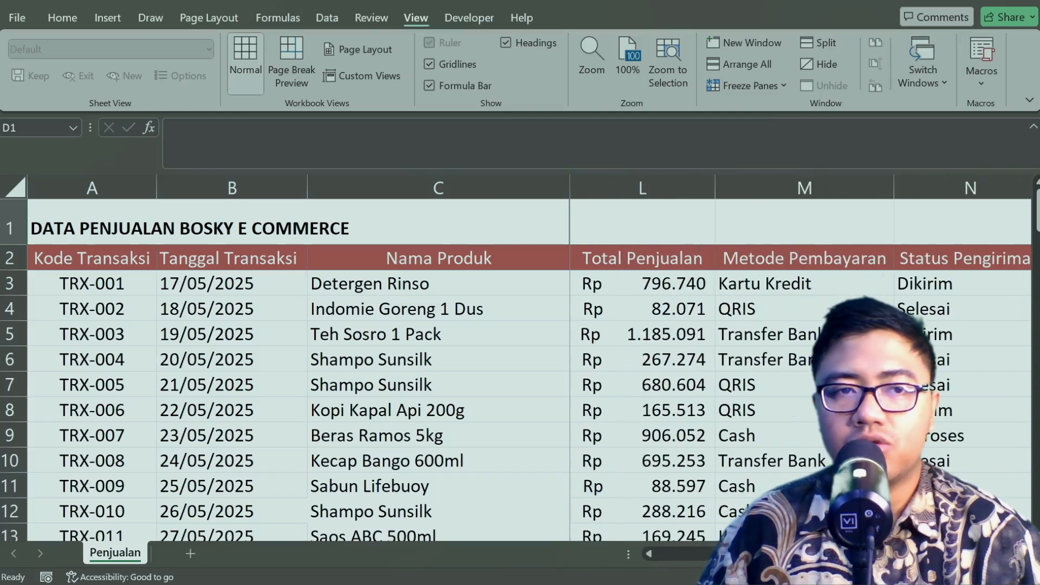
scroll(653, 391, "left", 3)
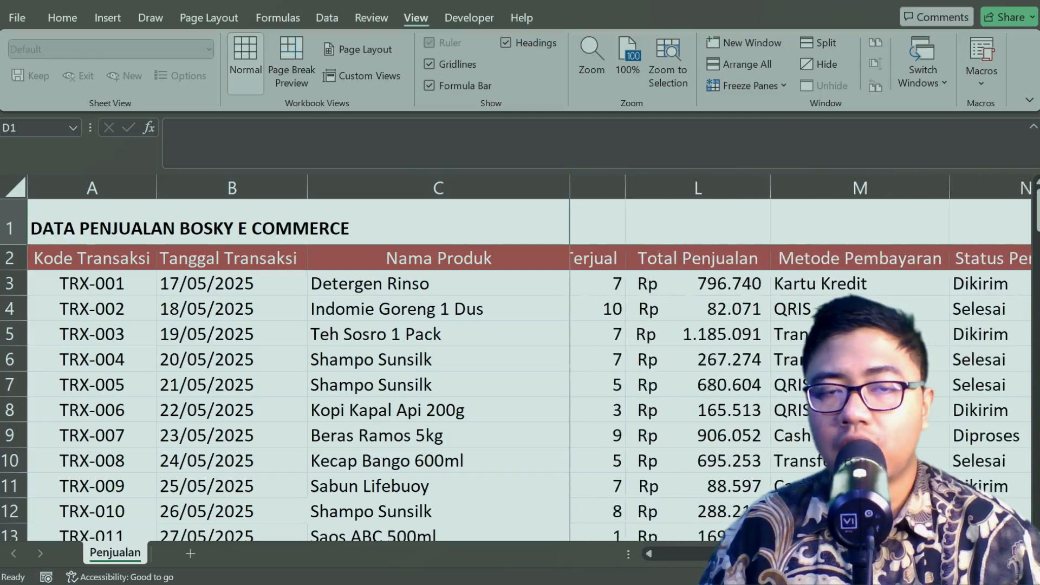
scroll(653, 391, "down", 6)
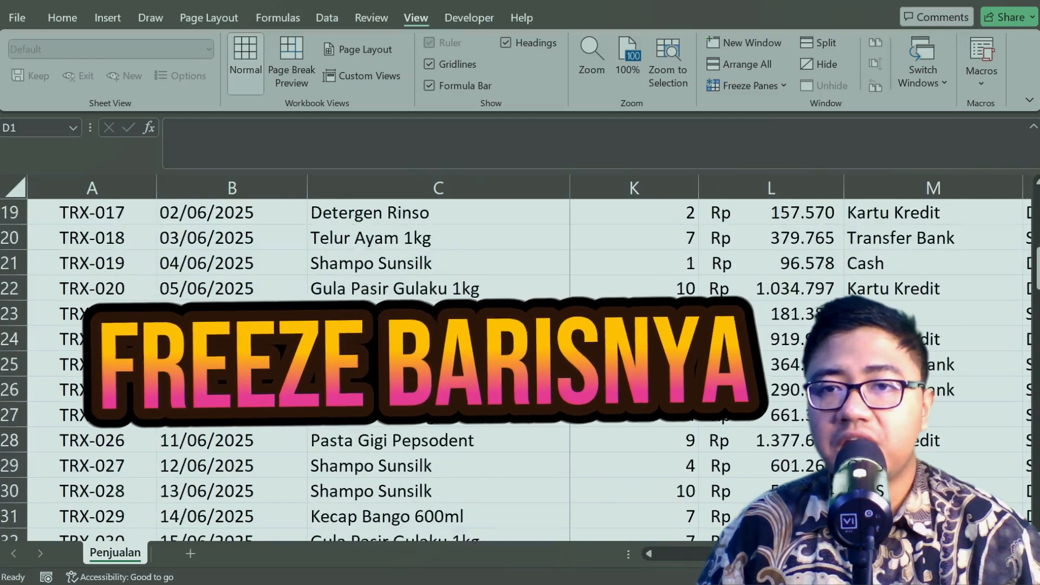
scroll(653, 390, "up", 6)
scroll(634, 383, "down", 10)
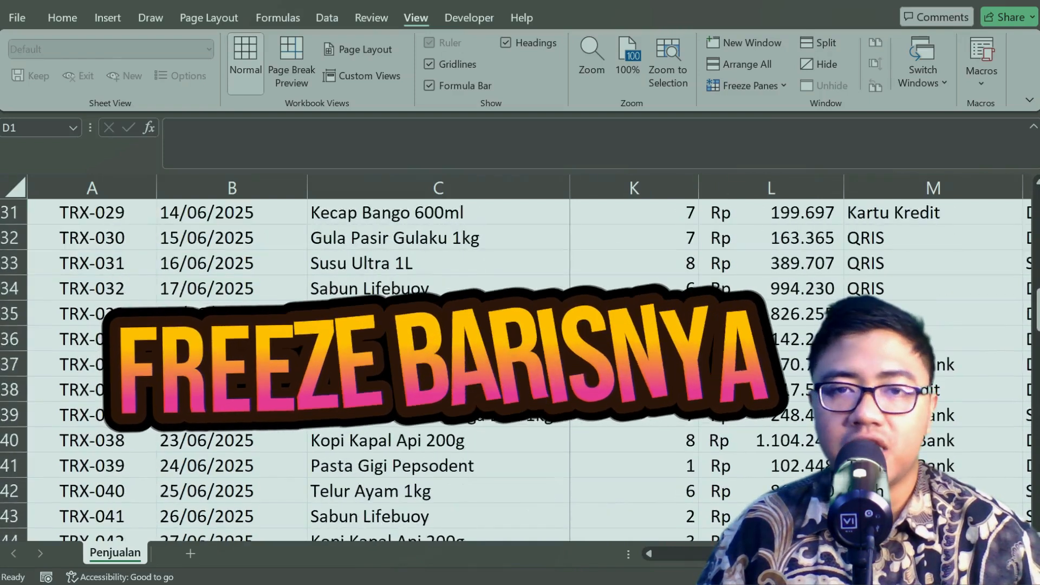
scroll(634, 383, "up", 10)
scroll(634, 383, "down", 5)
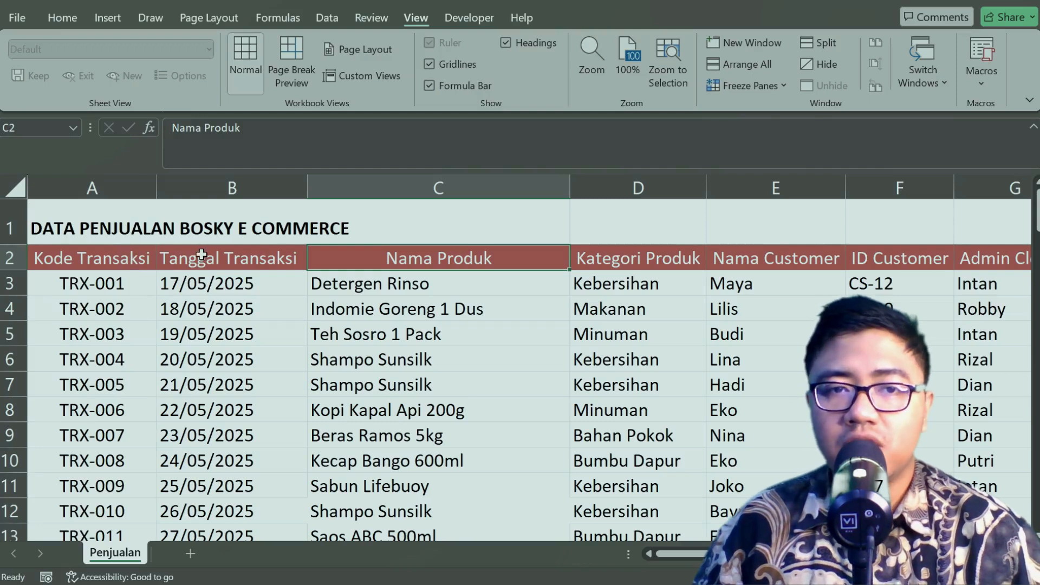
- Freeze the title and header rows 1 and 2 by applying Freeze Panes from cell A3
left_click(108, 289)
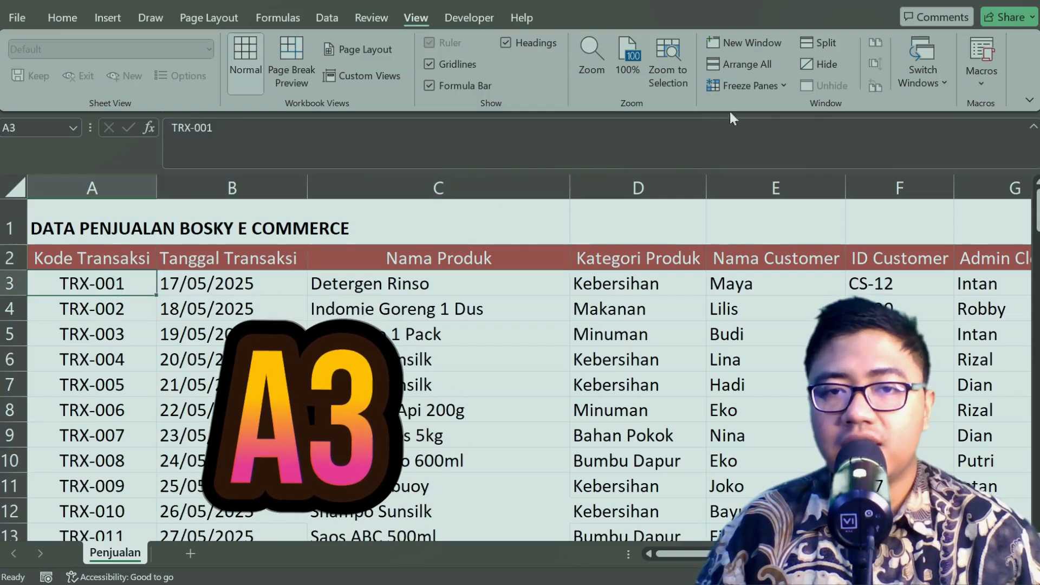
left_click(764, 90)
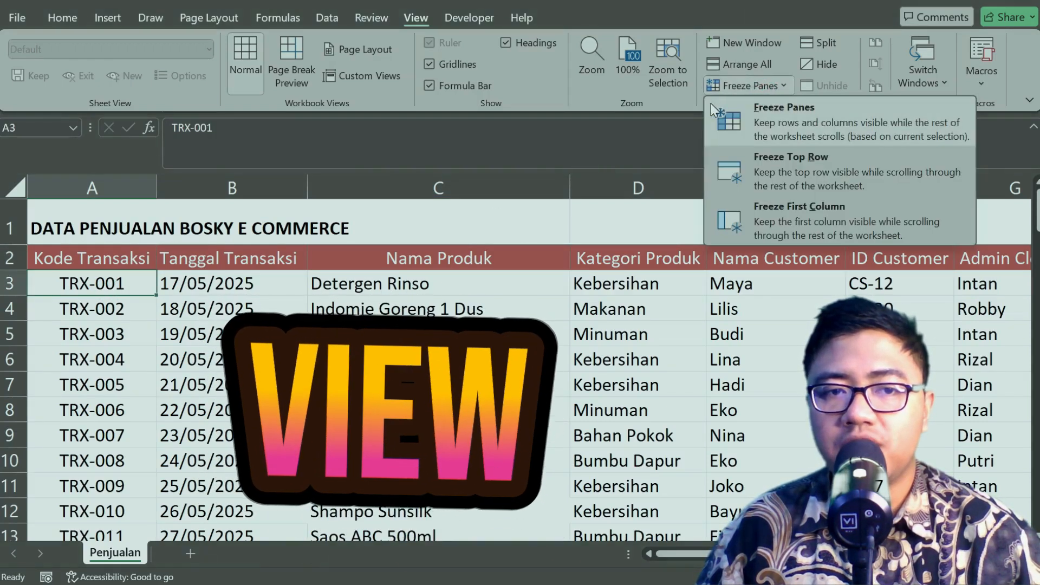
left_click(842, 122)
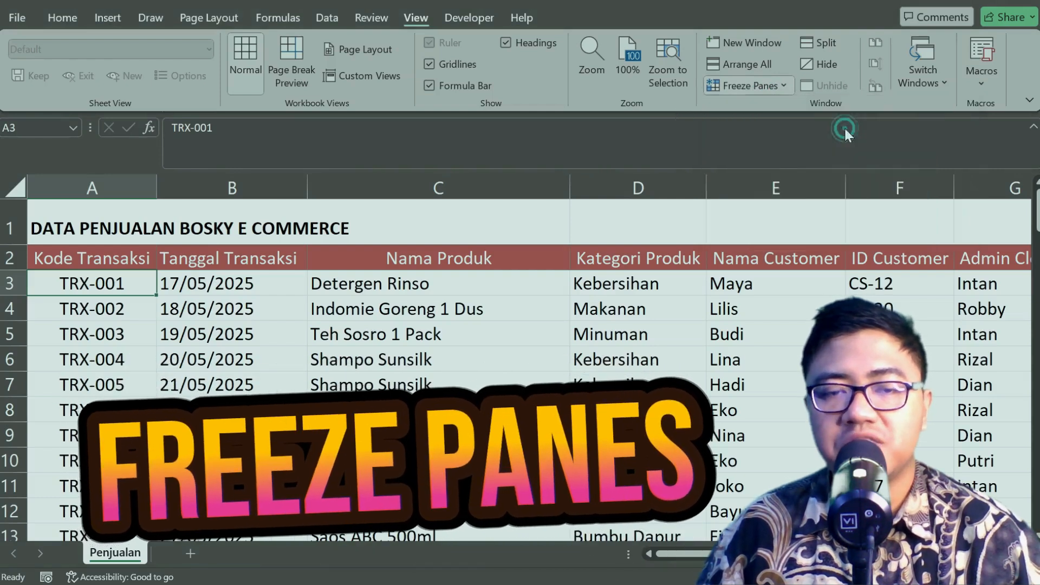
- Check whether the title and header rows stay fixed across the lower transaction records
scroll(440, 297, "down", 20)
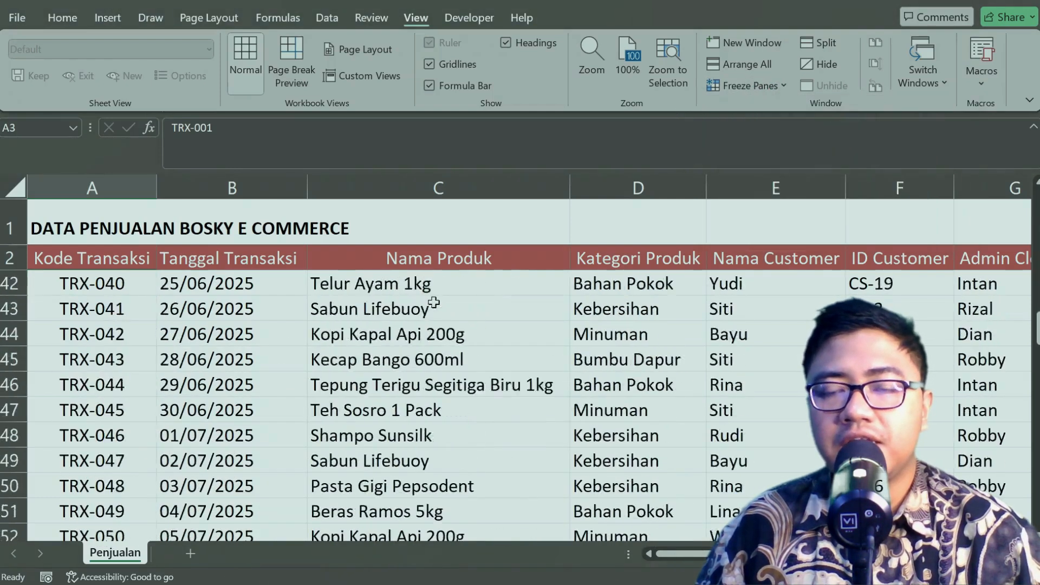
scroll(434, 302, "down", 6)
scroll(434, 302, "up", 20)
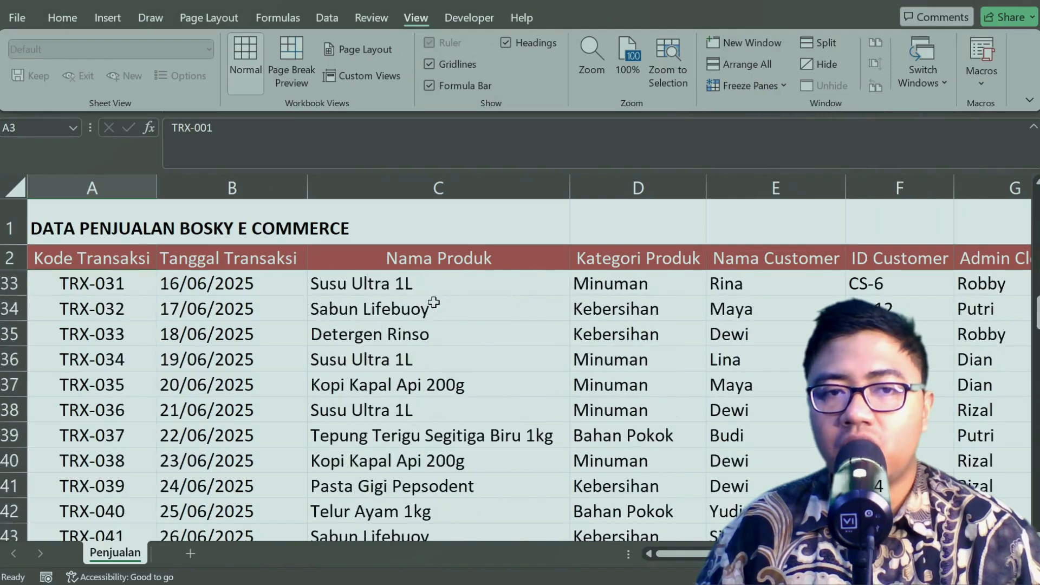
scroll(434, 302, "up", 4)
scroll(434, 302, "down", 18)
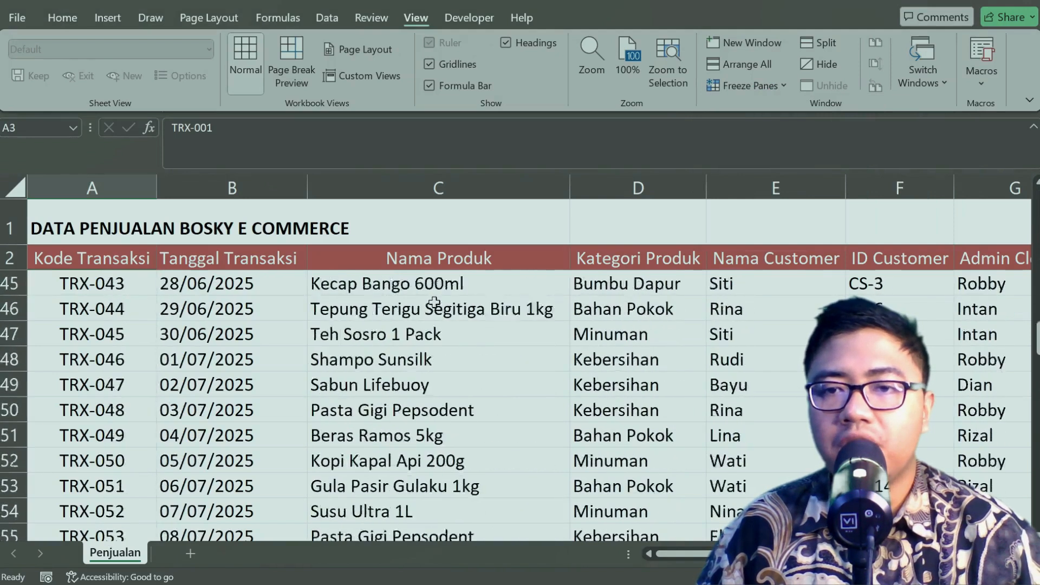
scroll(434, 302, "down", 9)
scroll(434, 302, "up", 20)
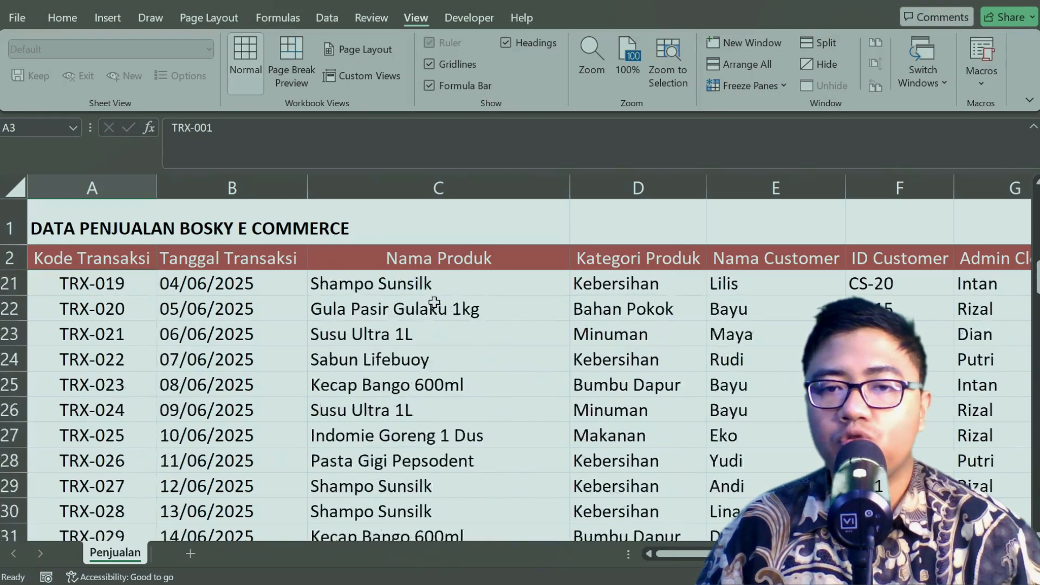
scroll(434, 303, "down", 11)
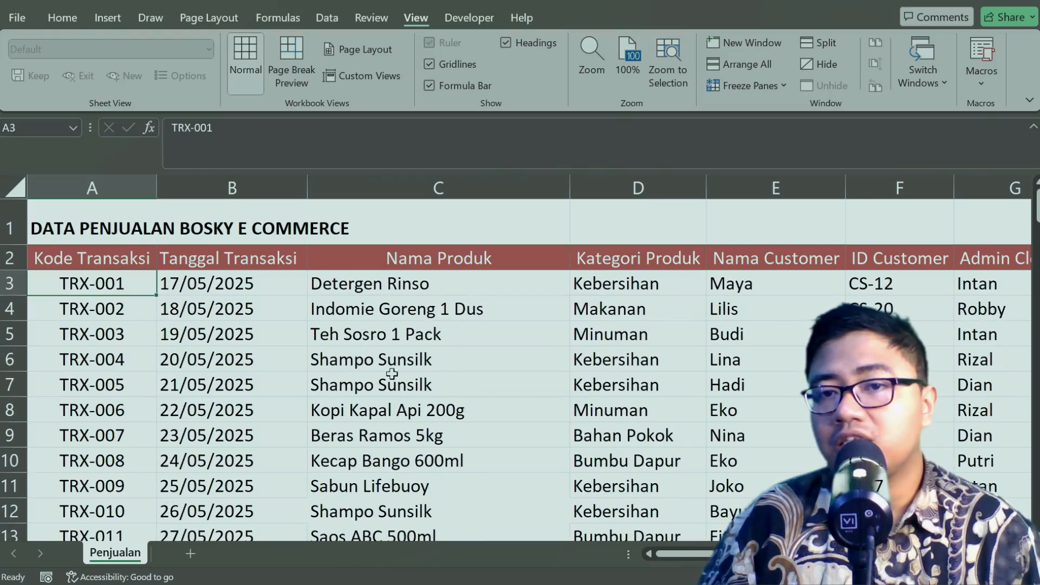
scroll(408, 399, "down", 2)
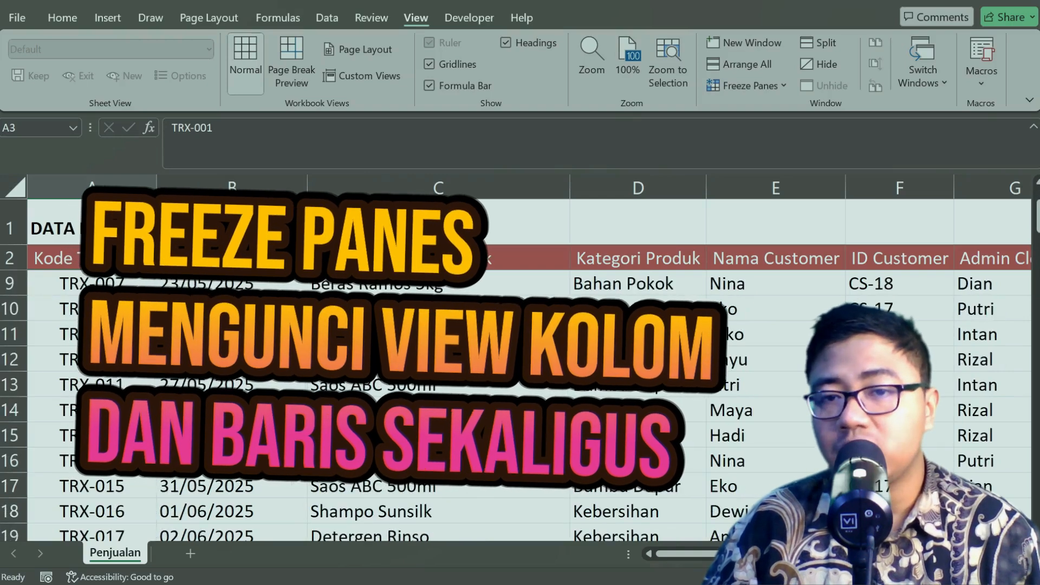
scroll(379, 406, "down", 4)
scroll(379, 407, "down", 3)
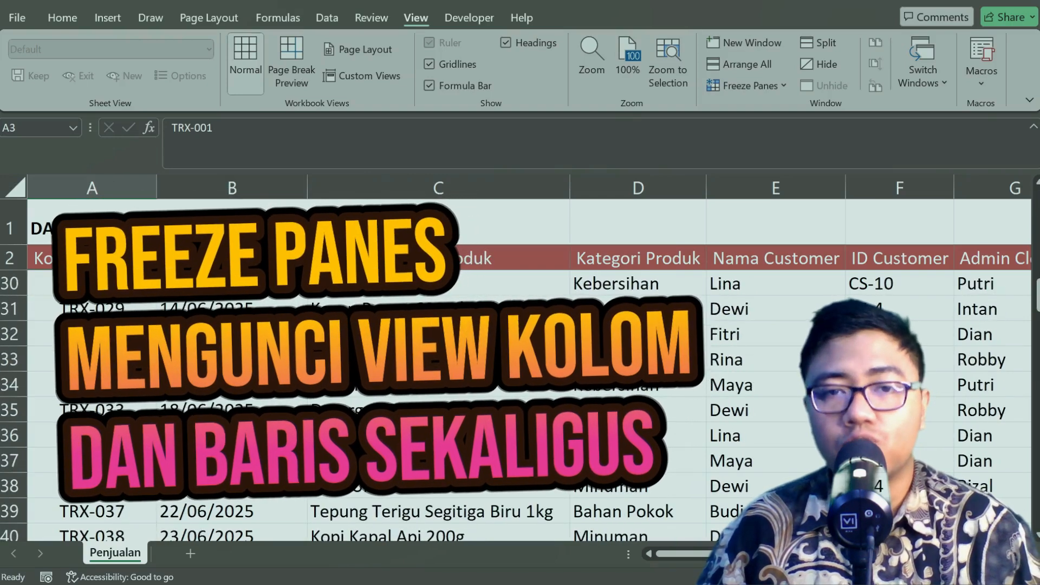
scroll(530, 353, "down", 1)
scroll(558, 320, "up", 10)
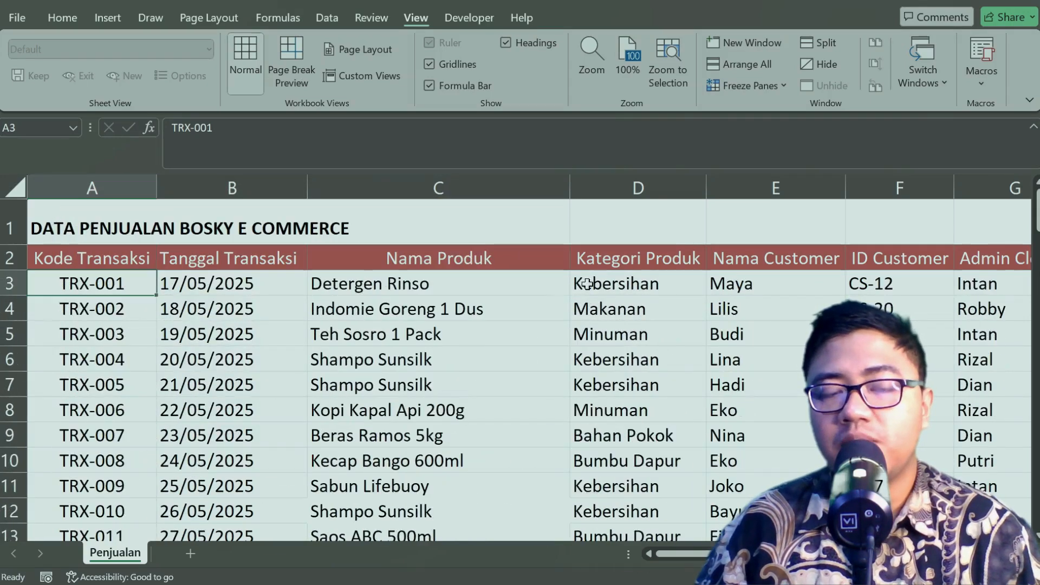
- Freeze rows 1 and 2 together with columns A to C, using cell D3 as the split point
left_click(751, 85)
left_click(768, 110)
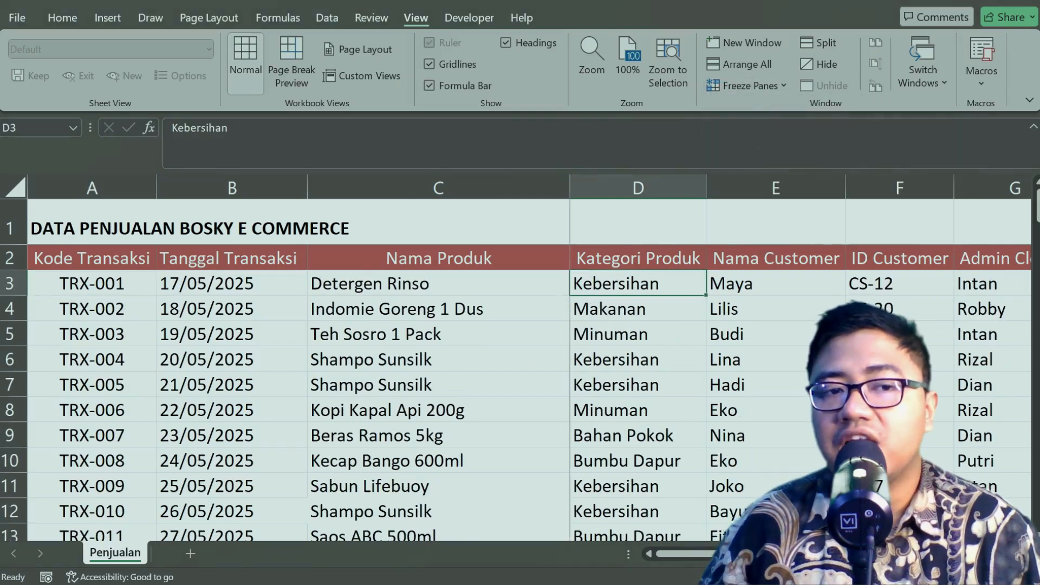
- Check how rows 1 and 2 and columns A to C behave across the remaining columns and lower records
left_click_drag(686, 553, 737, 553)
scroll(655, 318, "down", 4)
scroll(655, 318, "up", 4)
scroll(645, 319, "down", 6)
scroll(634, 321, "up", 6)
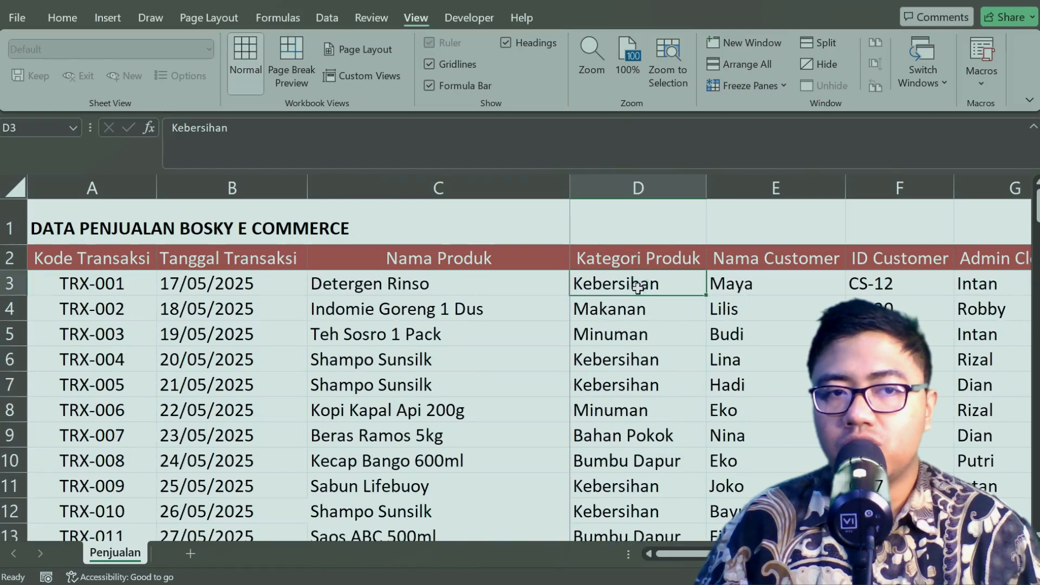
left_click_drag(819, 553, 703, 559)
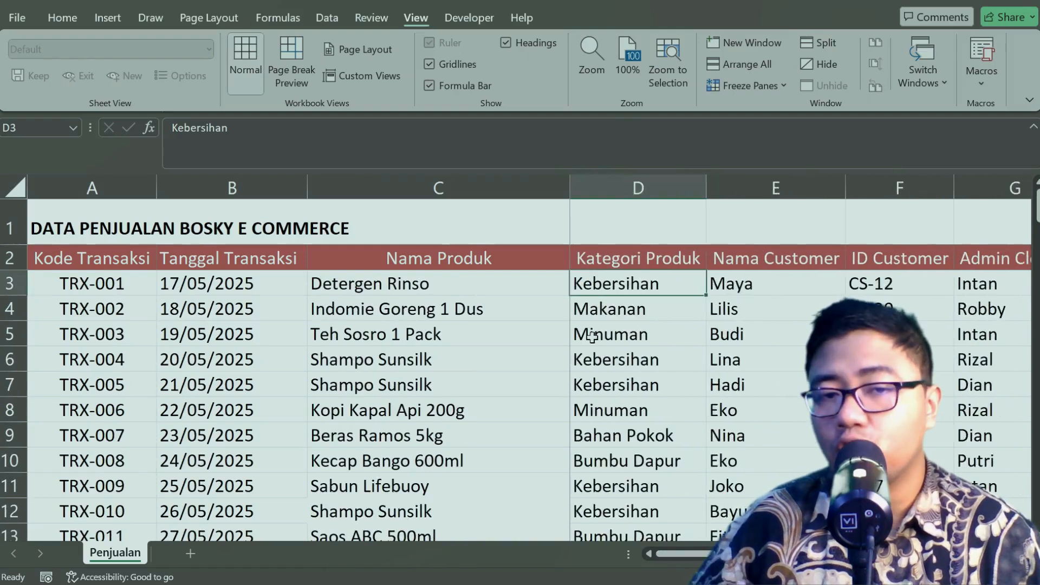
- Unfreeze all rows and columns and reapply Freeze Panes from cell D3
left_click(760, 85)
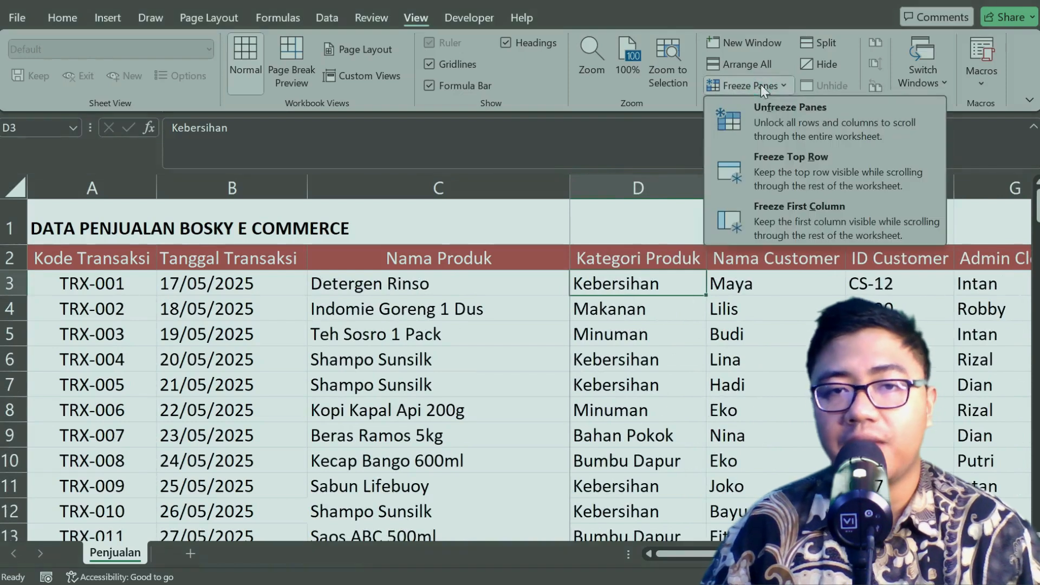
left_click(766, 105)
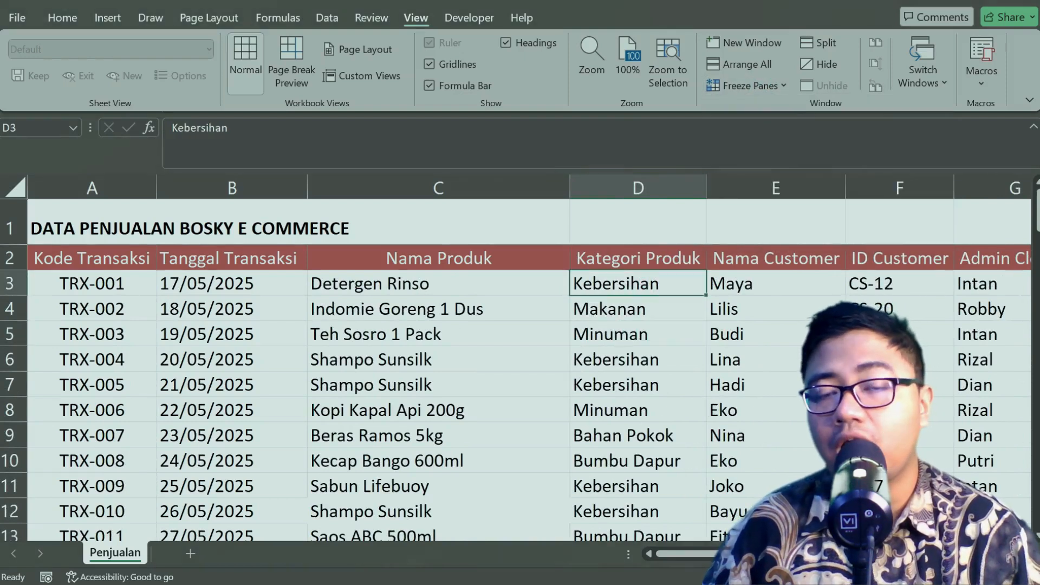
left_click(764, 86)
left_click(759, 104)
- Examine the frozen title, header row and columns A to C throughout the lower transaction records
scroll(667, 319, "down", 11)
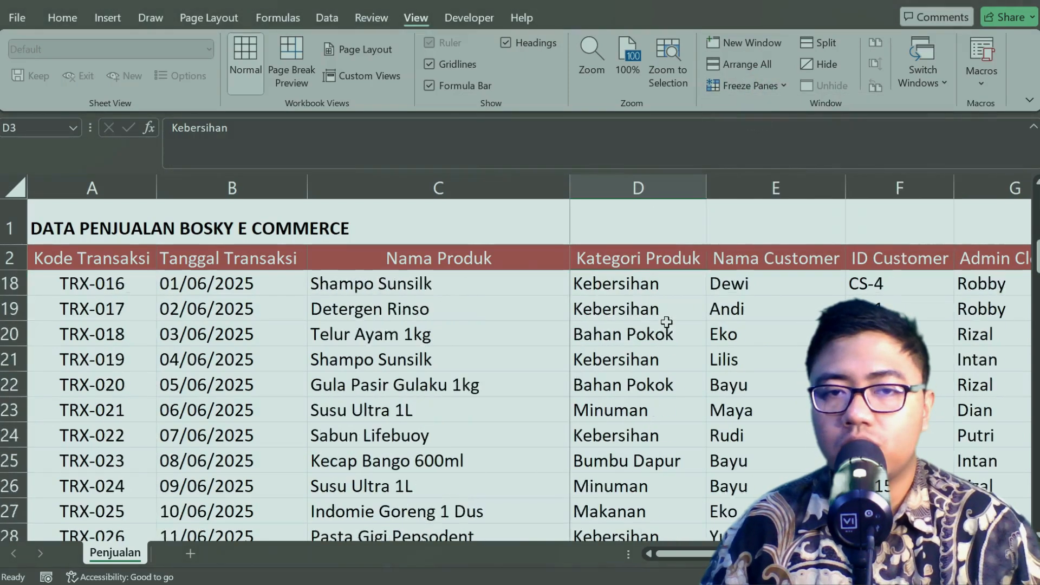
scroll(667, 323, "down", 3)
scroll(668, 392, "up", 14)
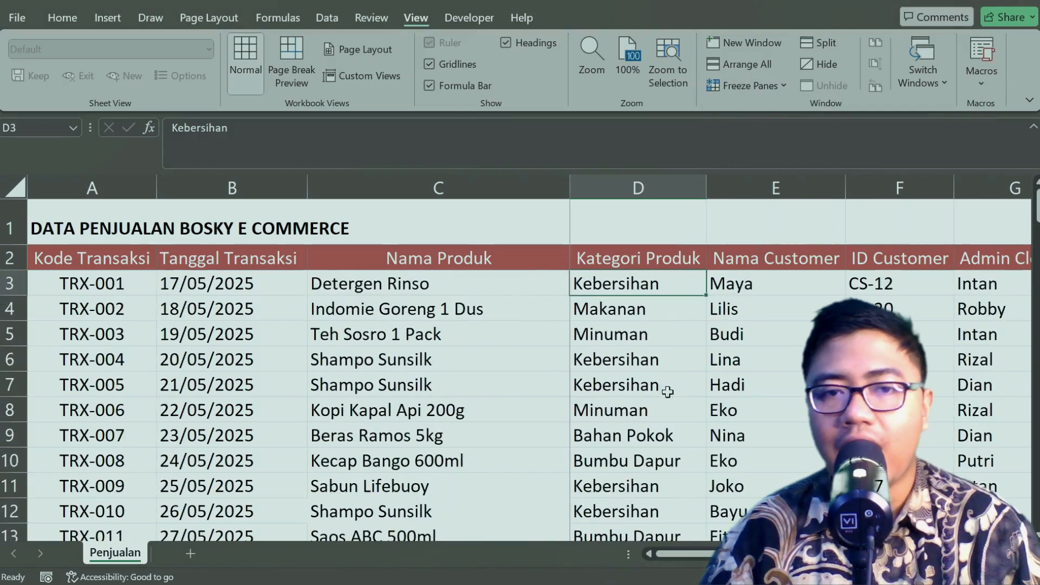
left_click_drag(708, 554, 653, 547)
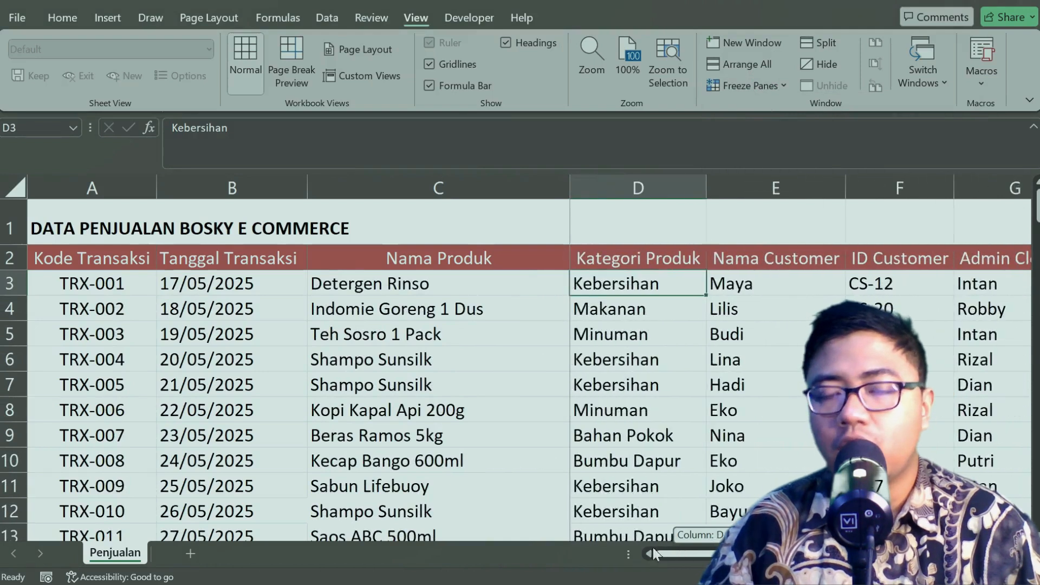
scroll(638, 434, "down", 12)
scroll(638, 433, "down", 6)
scroll(639, 426, "up", 18)
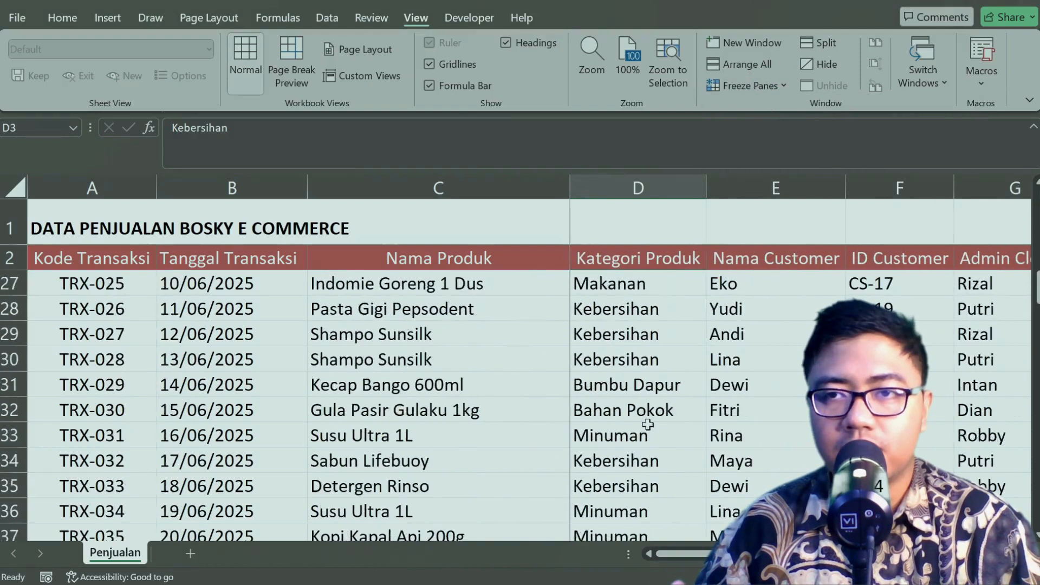
scroll(657, 393, "down", 20)
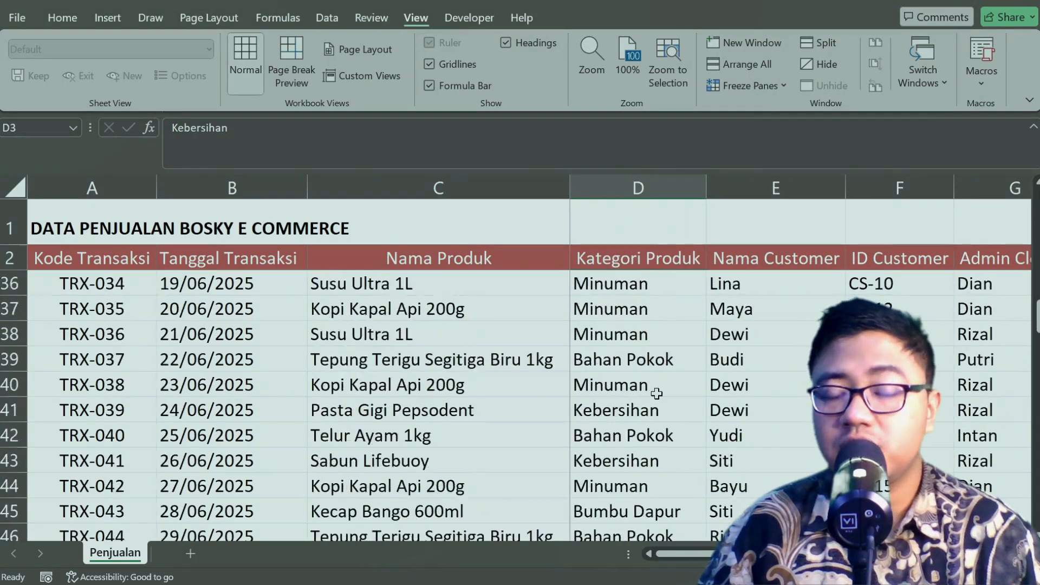
scroll(657, 393, "up", 6)
scroll(656, 393, "up", 16)
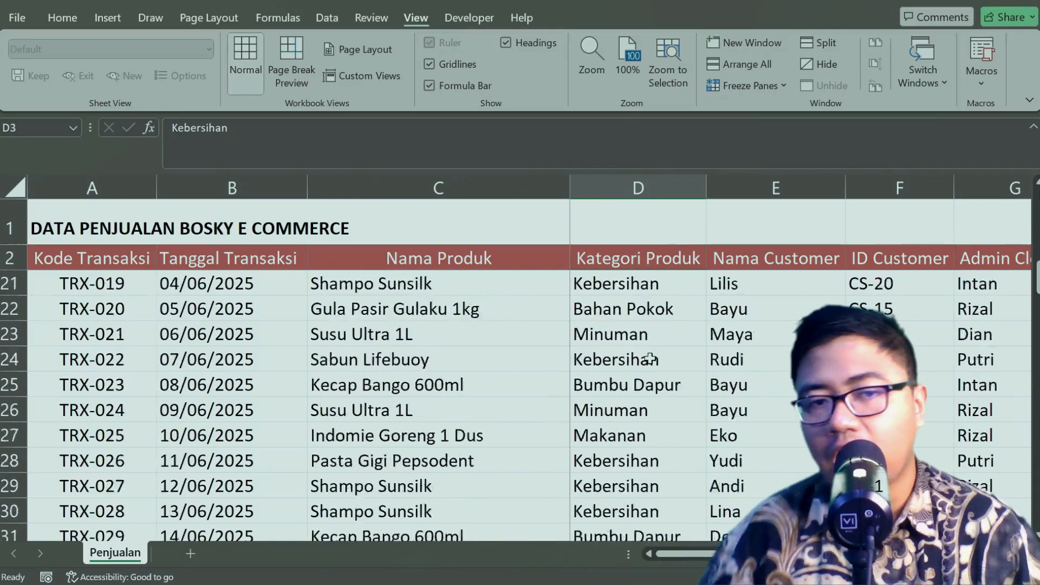
scroll(635, 371, "down", 20)
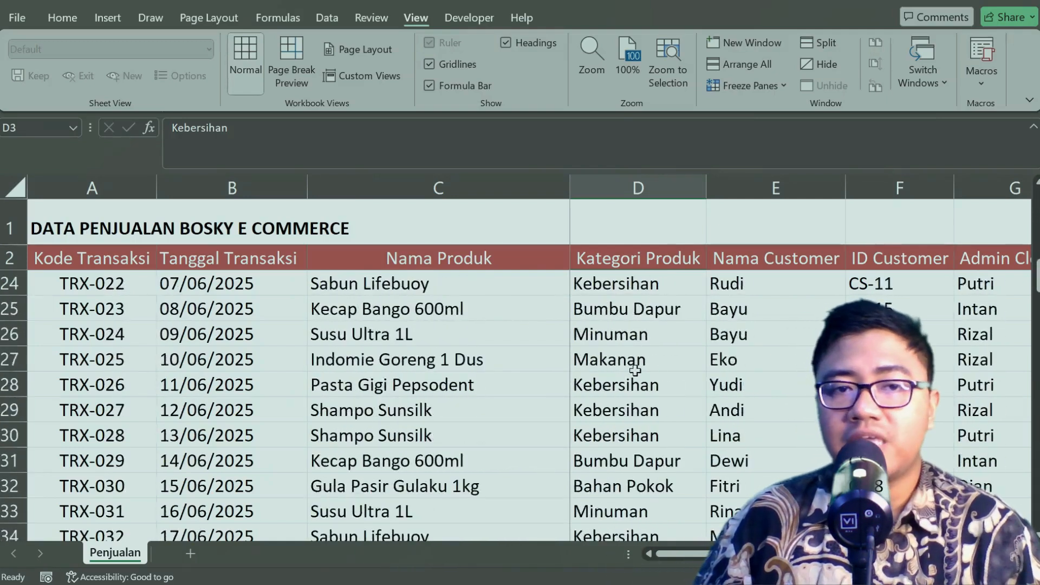
scroll(635, 371, "up", 20)
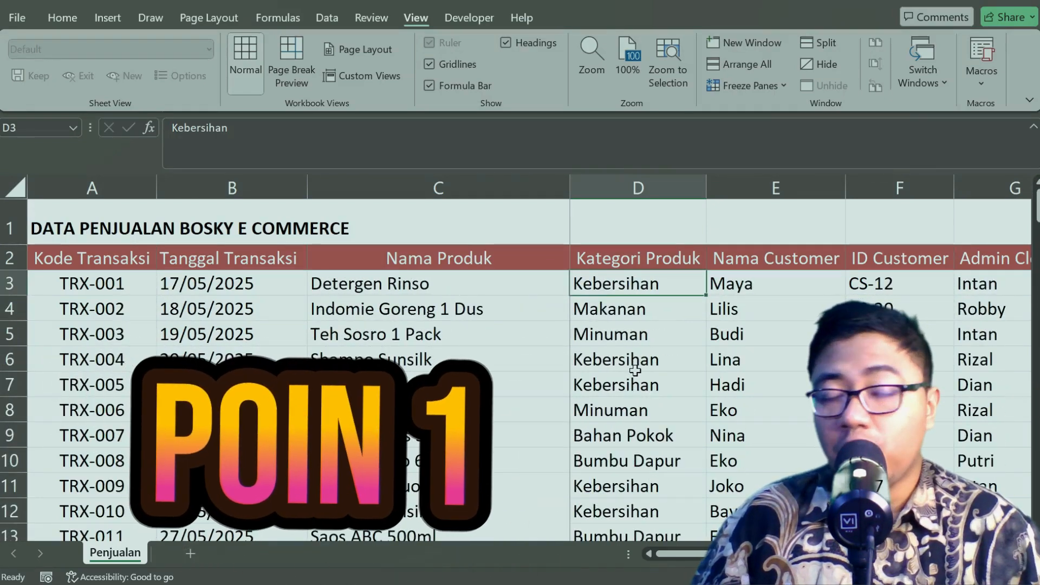
scroll(635, 371, "down", 11)
scroll(635, 371, "up", 6)
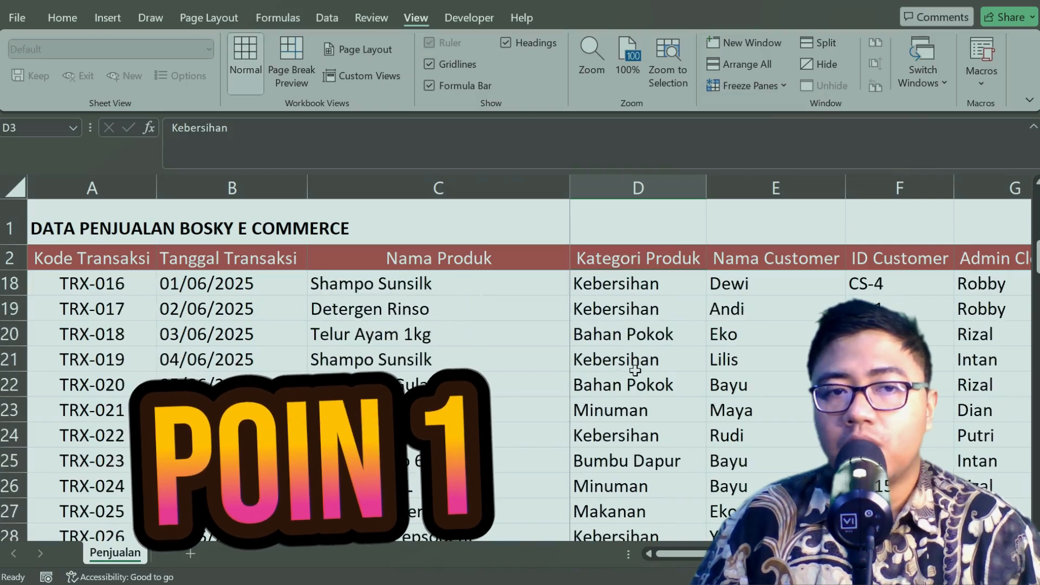
scroll(635, 371, "down", 11)
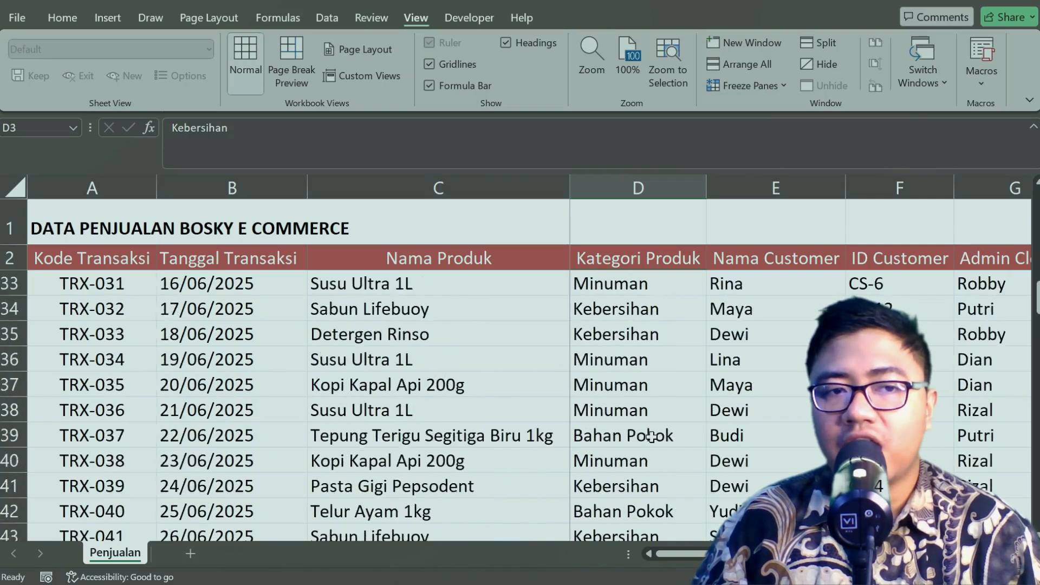
mouse_move(704, 544)
left_mouse_down()
mouse_move(723, 544)
mouse_move(706, 544)
left_mouse_up()
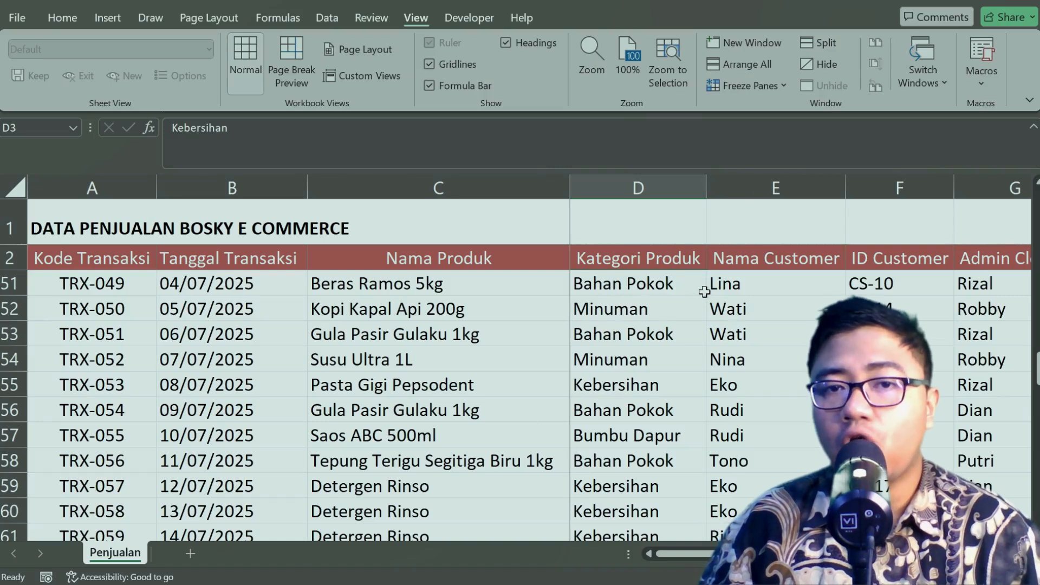
- Unfreeze all rows and columns and select cell A3 in the first transaction record
left_click(747, 124)
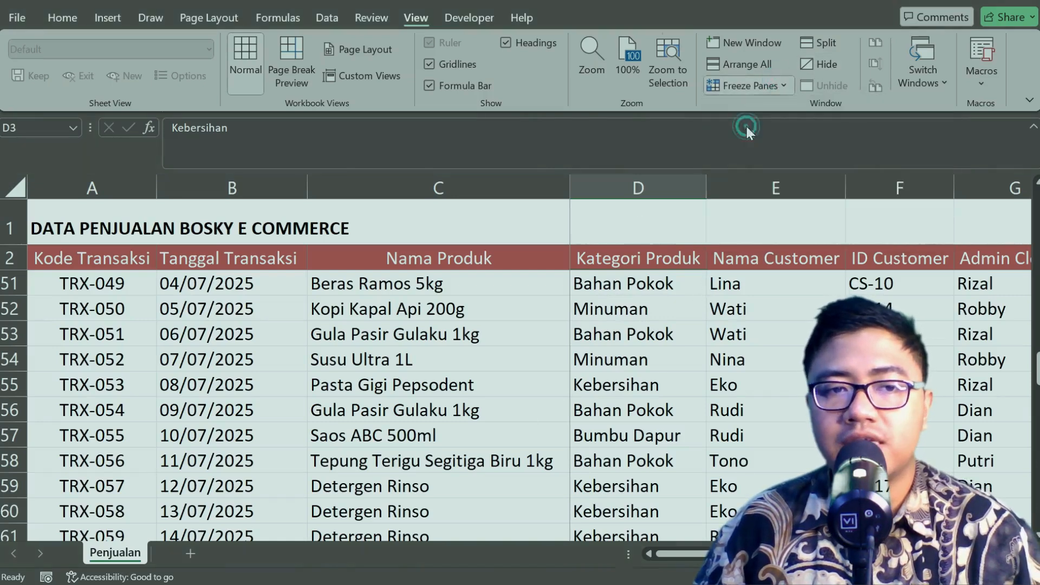
left_click(100, 283)
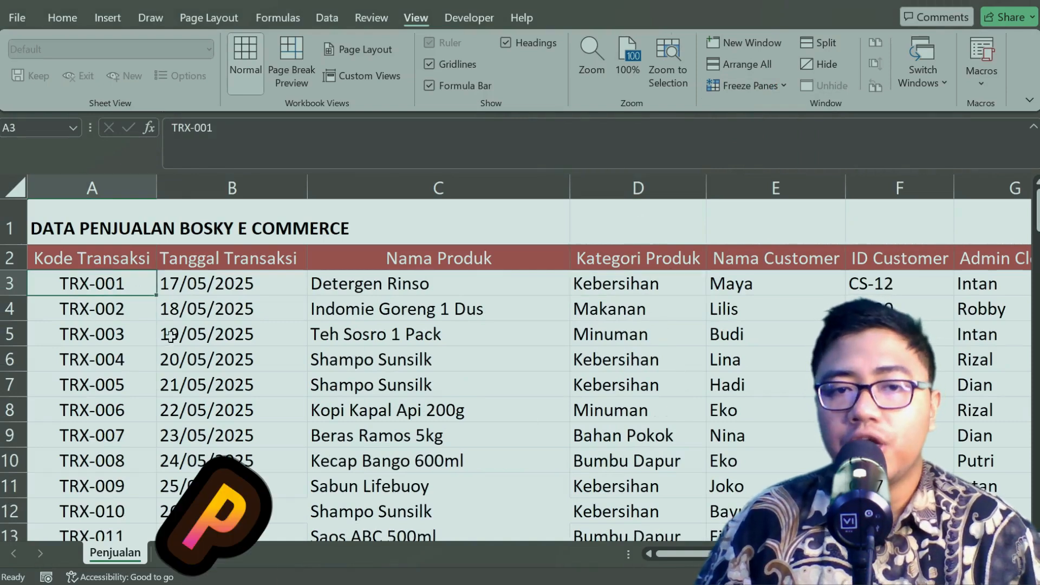
left_click(70, 188)
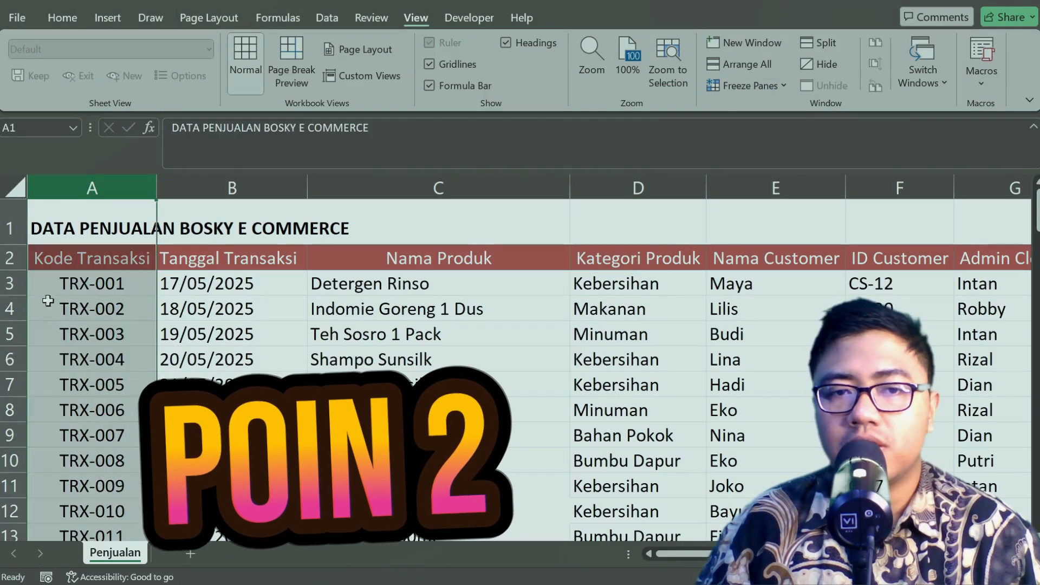
left_click(97, 279)
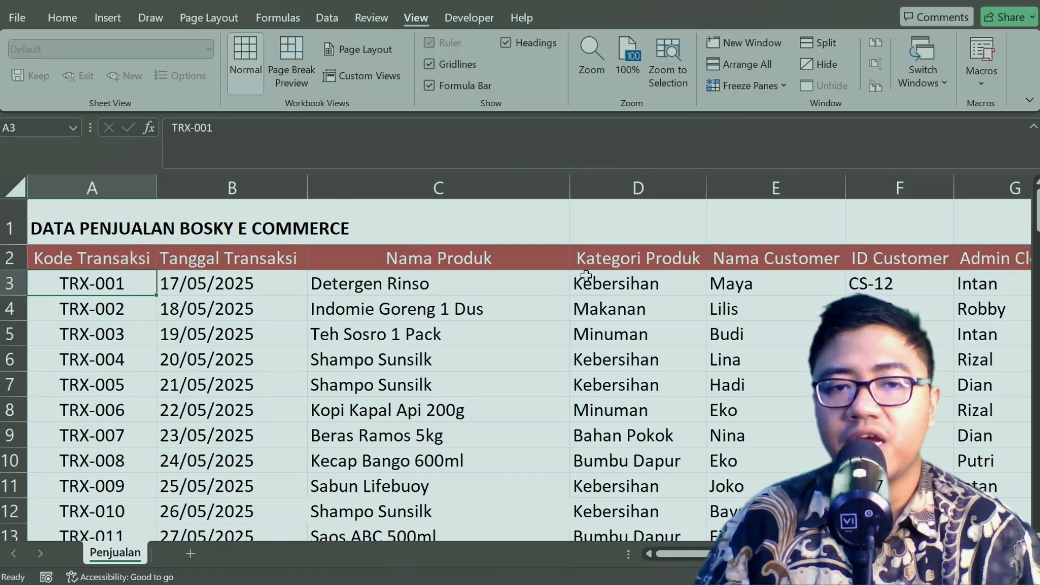
- Freeze rows 1 and 2 with columns A to C from cell D3, and unfreeze the panes again
left_click(474, 252)
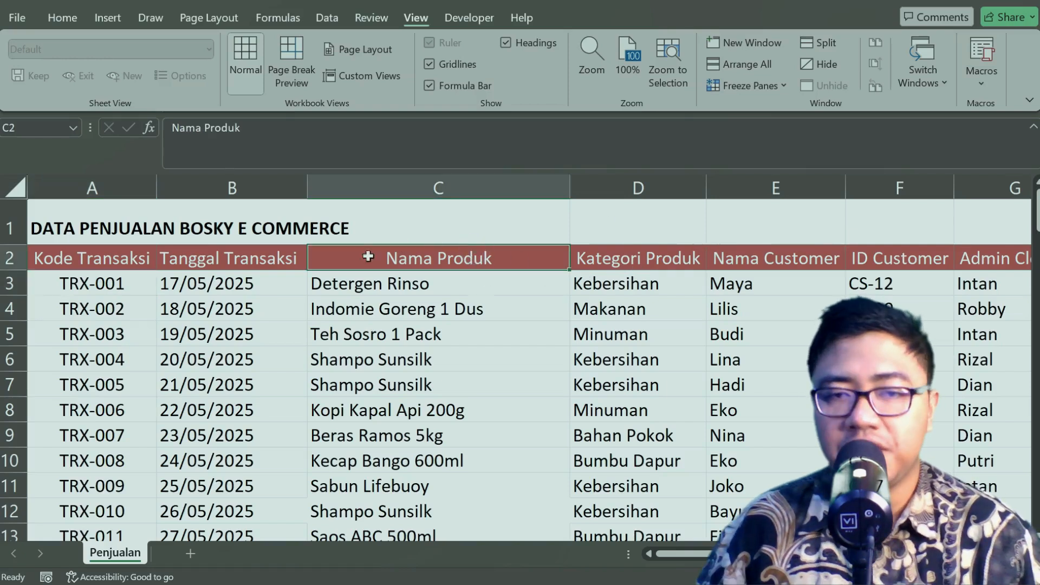
left_click(582, 266)
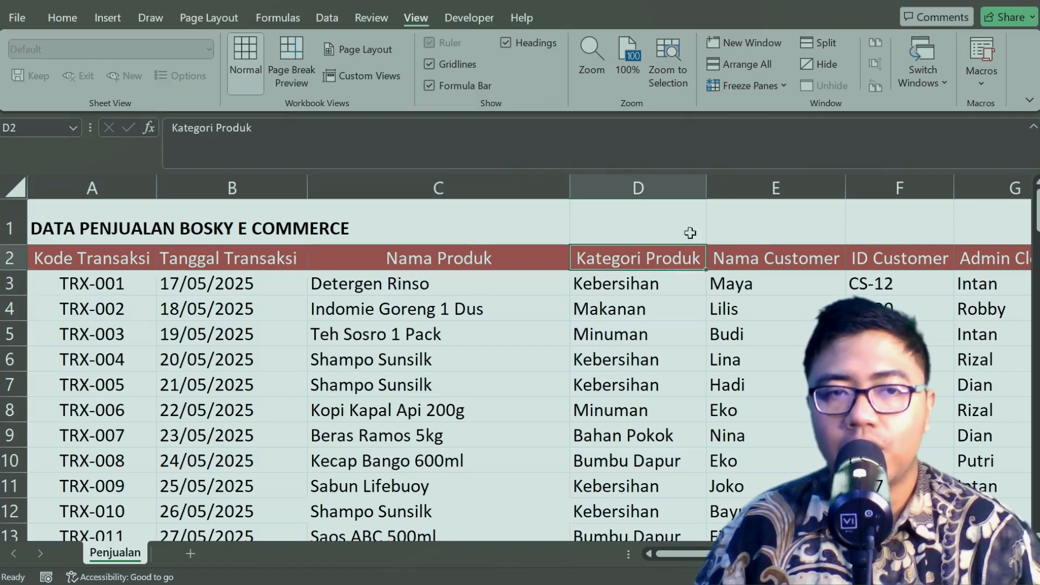
left_click(665, 228)
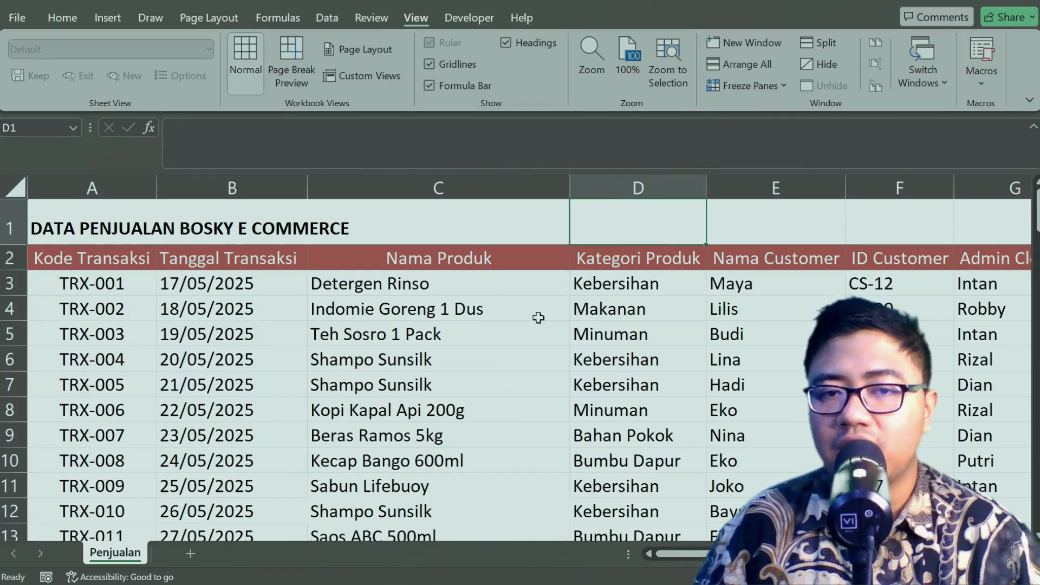
key("XF86AudioLowerVolume")
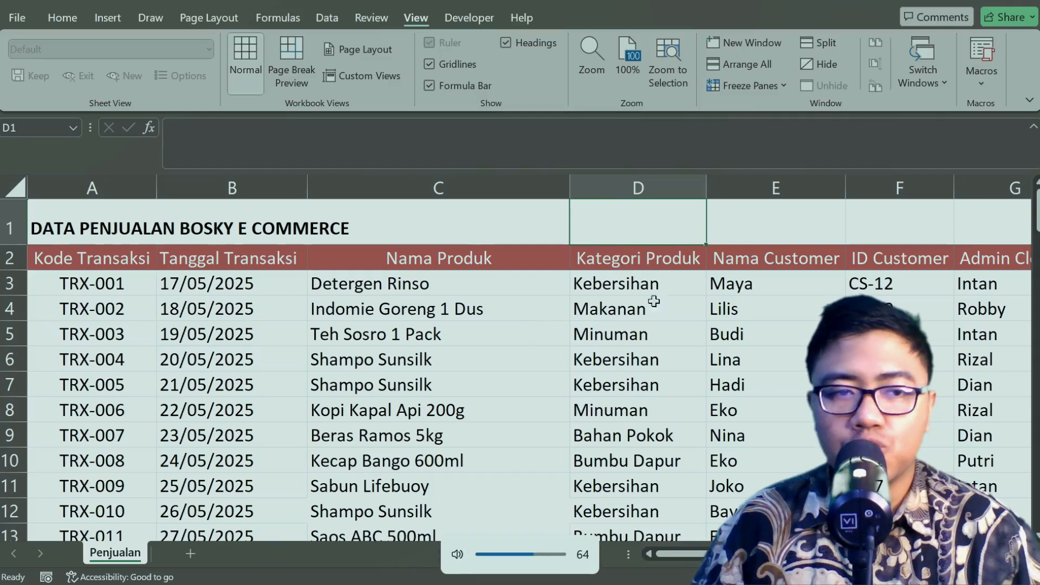
left_click(610, 293)
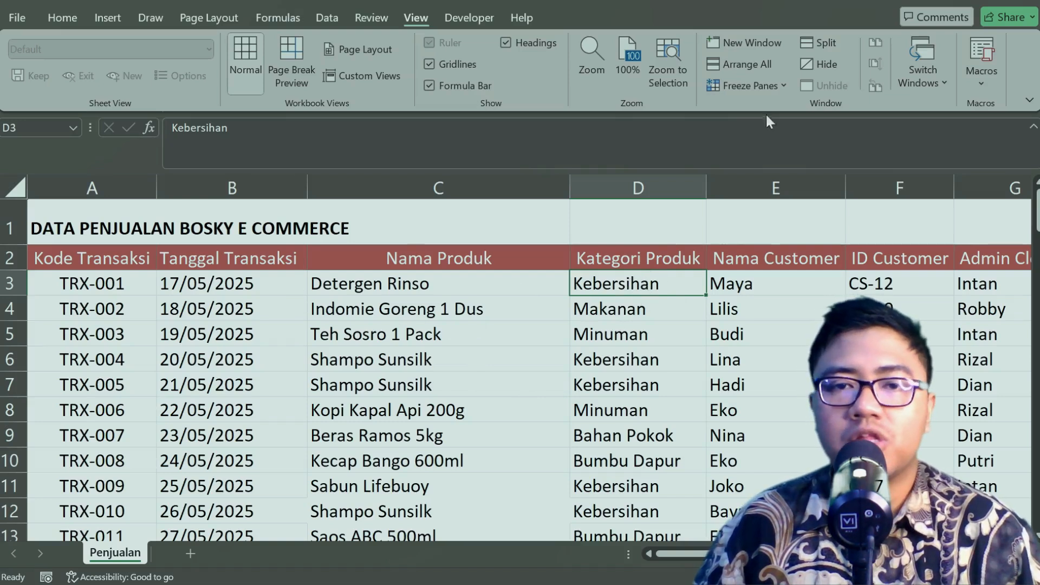
left_click(766, 87)
left_click(782, 103)
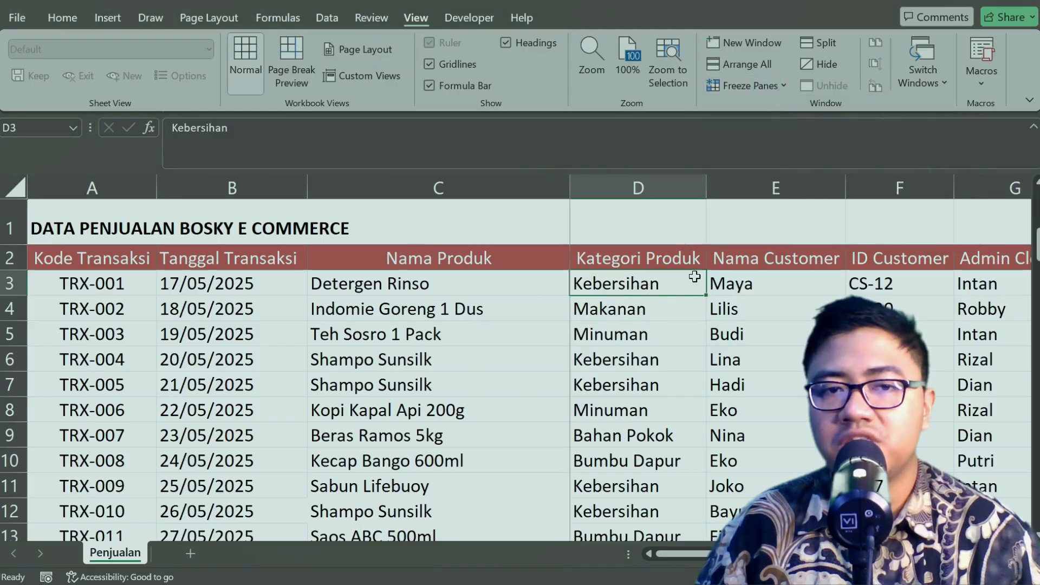
scroll(694, 287, "down", 7)
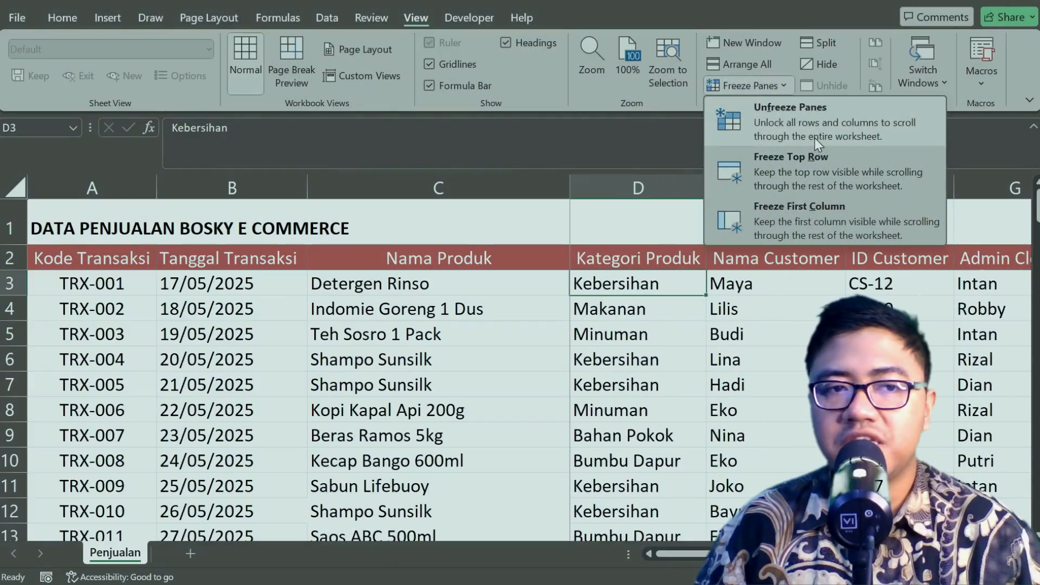
left_click(815, 138)
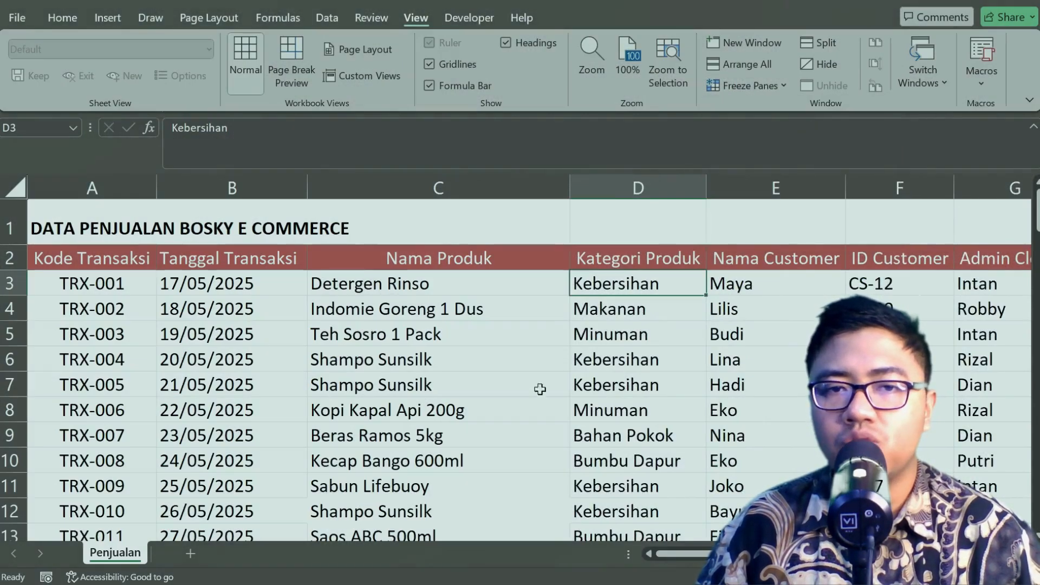
- Freeze only the top row with Freeze Top Row and check it against the lower transaction records
left_click(746, 85)
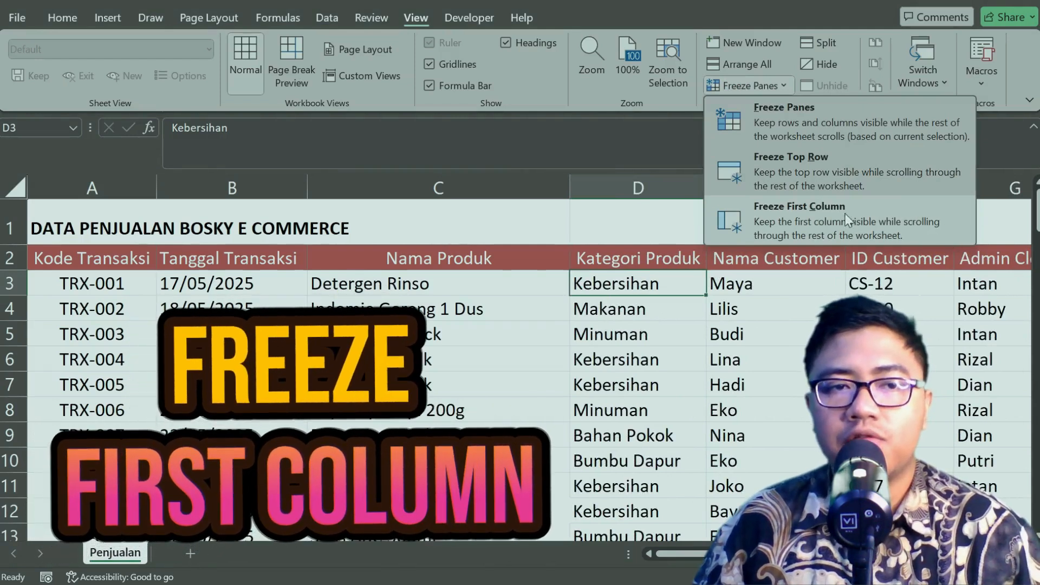
left_click(918, 187)
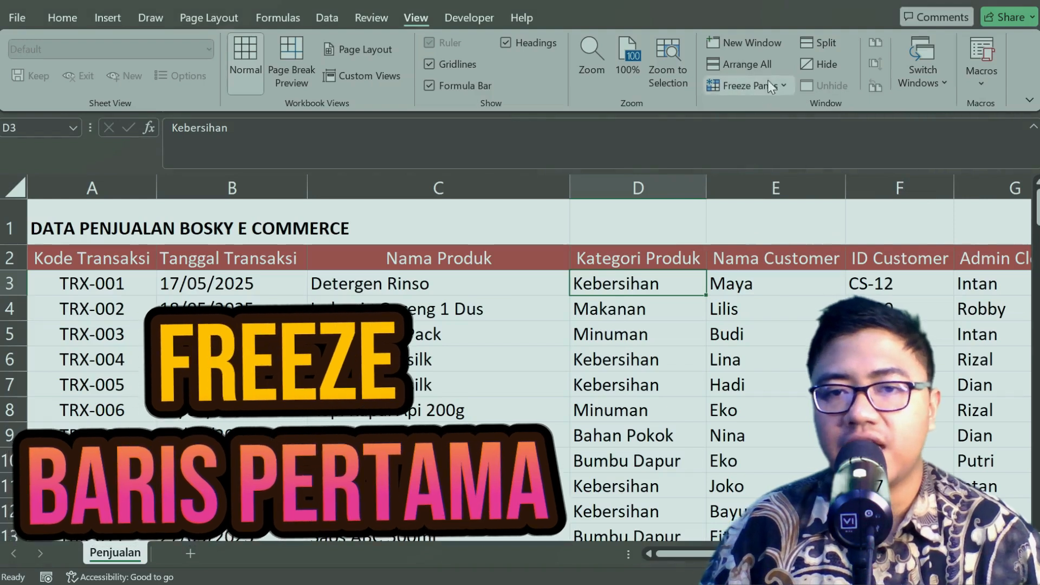
scroll(742, 231, "down", 5)
scroll(728, 273, "up", 4)
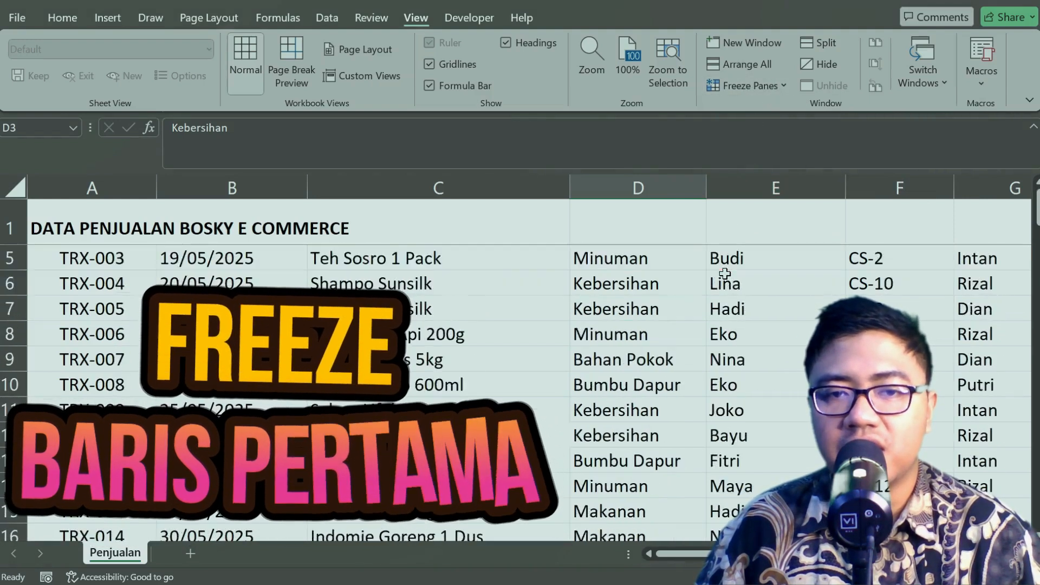
scroll(726, 276, "down", 4)
scroll(721, 281, "up", 5)
scroll(715, 289, "down", 7)
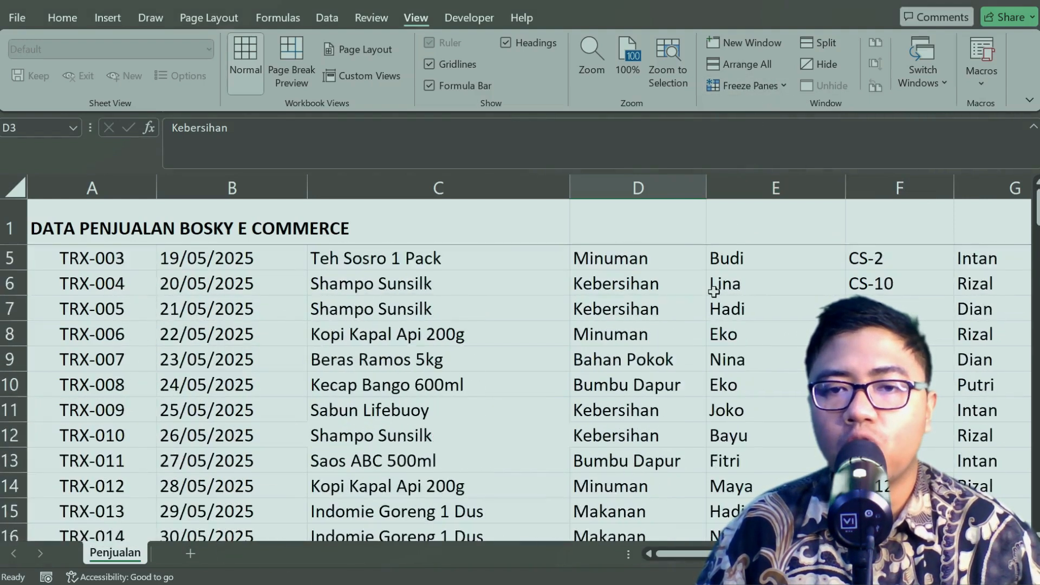
scroll(720, 244, "up", 7)
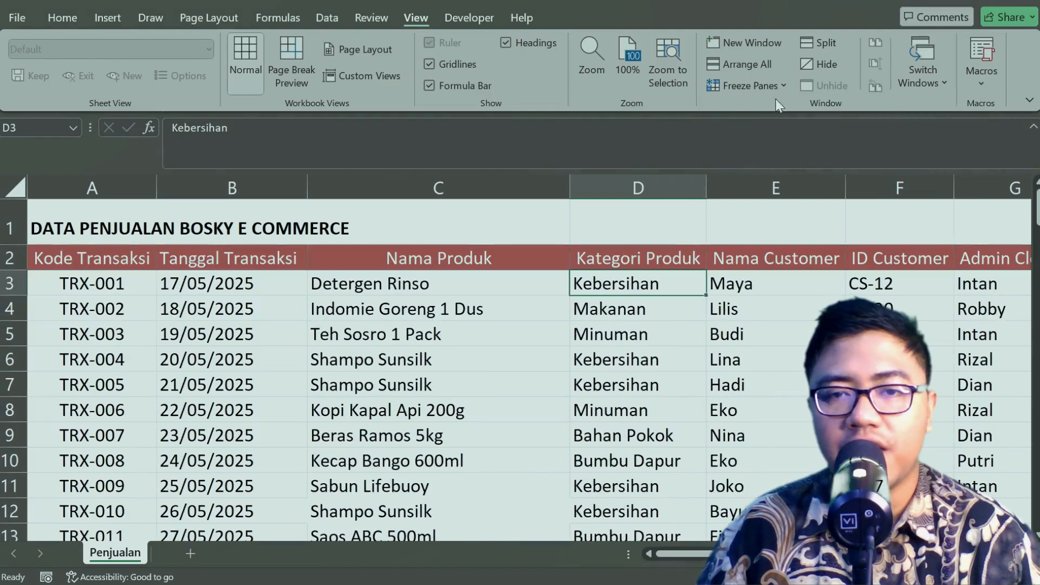
- Reapply Freeze Top Row and check the title row against the records further down
left_click(751, 85)
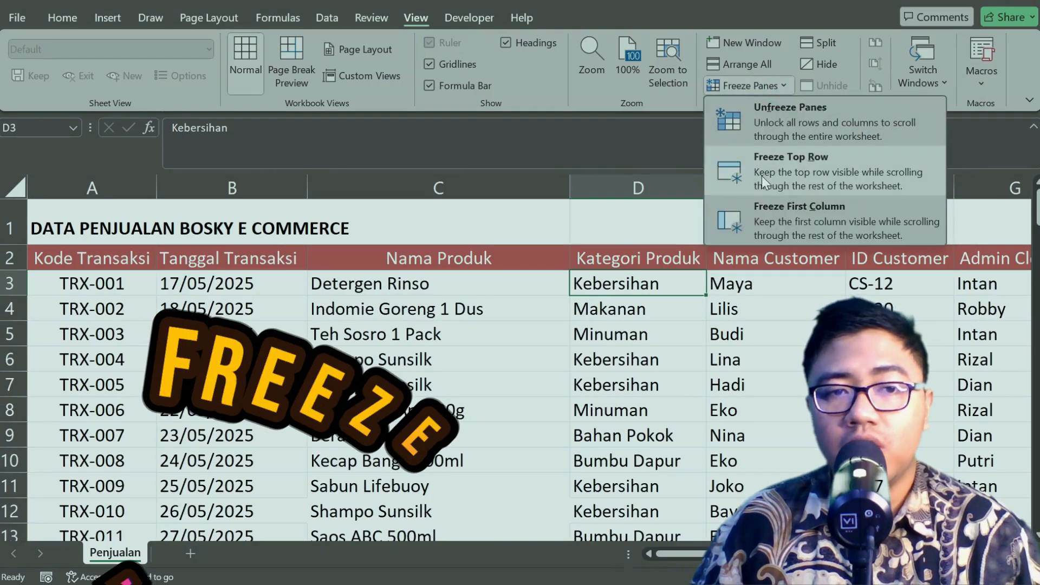
left_click(764, 168)
scroll(602, 298, "down", 9)
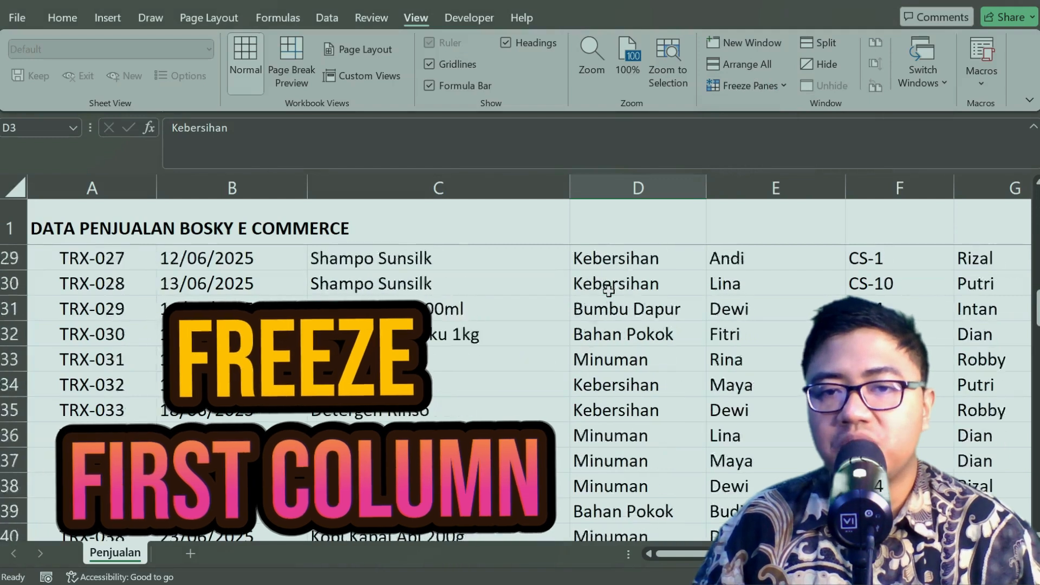
scroll(629, 271, "up", 9)
- Freeze only column A with Freeze First Column, compare it with the columns further across, and unfreeze the panes again
left_click(759, 82)
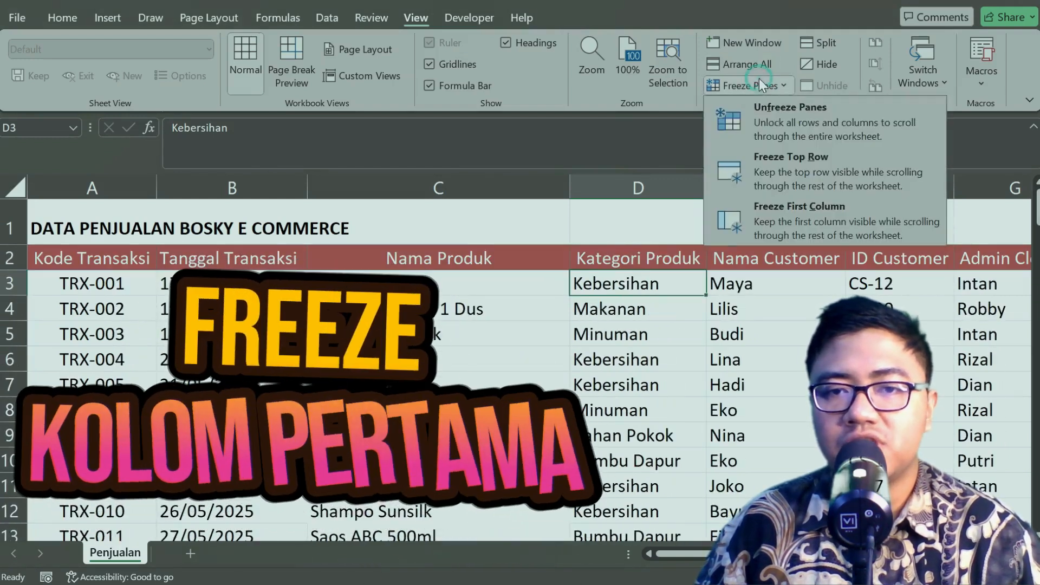
left_click(785, 220)
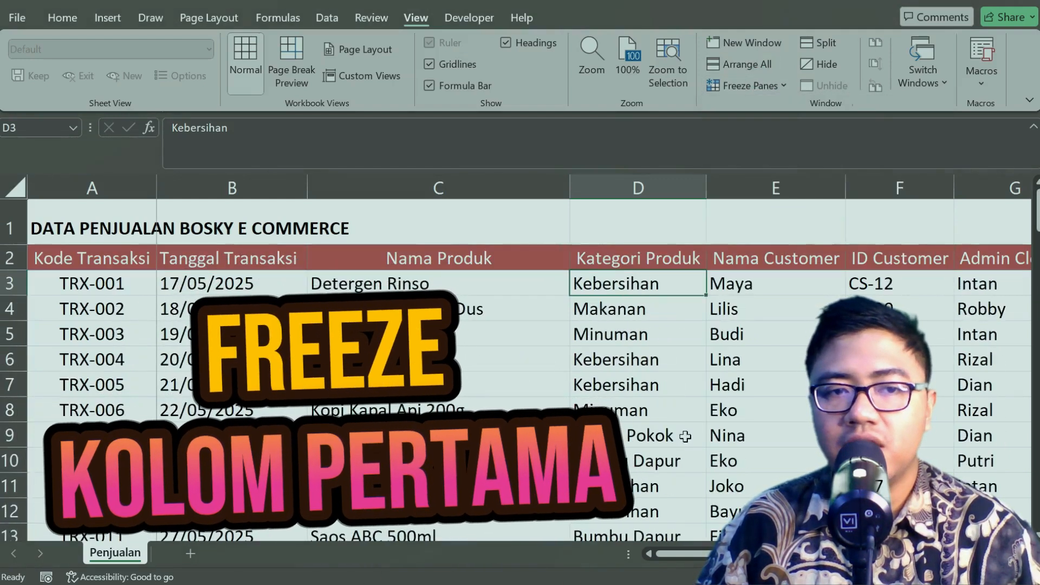
scroll(713, 535, "right", 7)
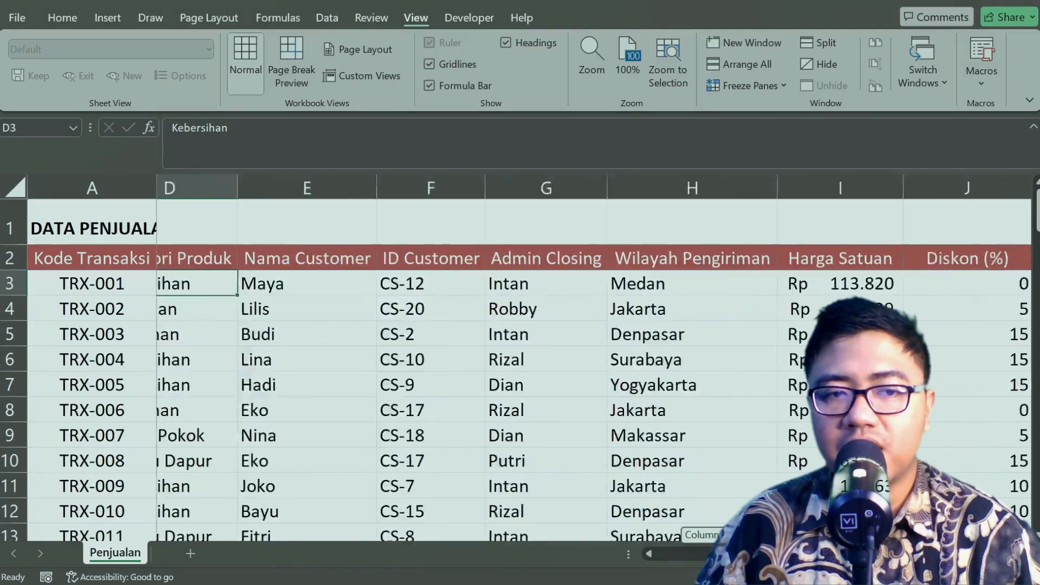
scroll(712, 535, "left", 1)
left_click_drag(845, 554, 686, 553)
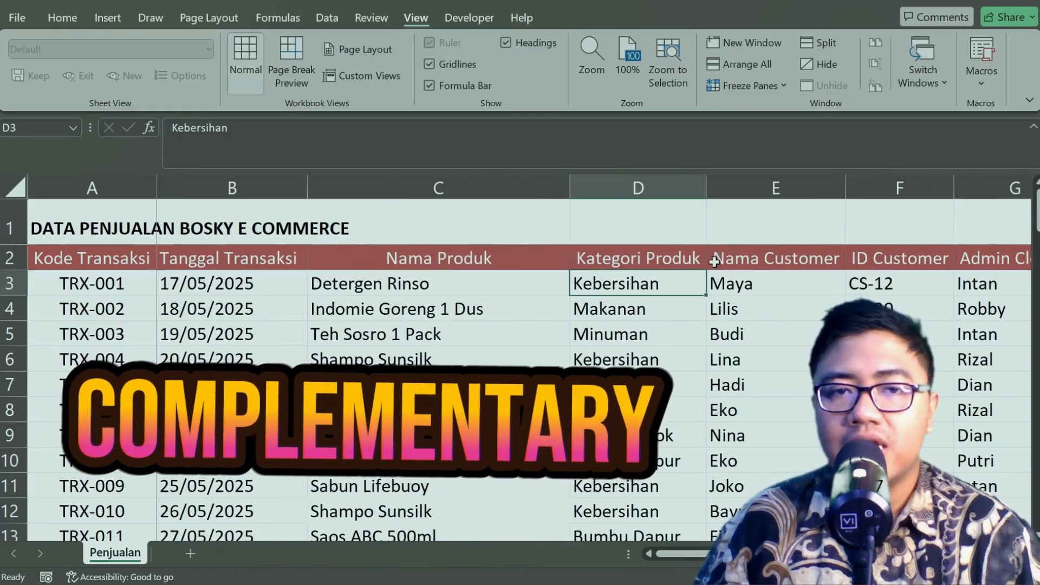
left_click(762, 89)
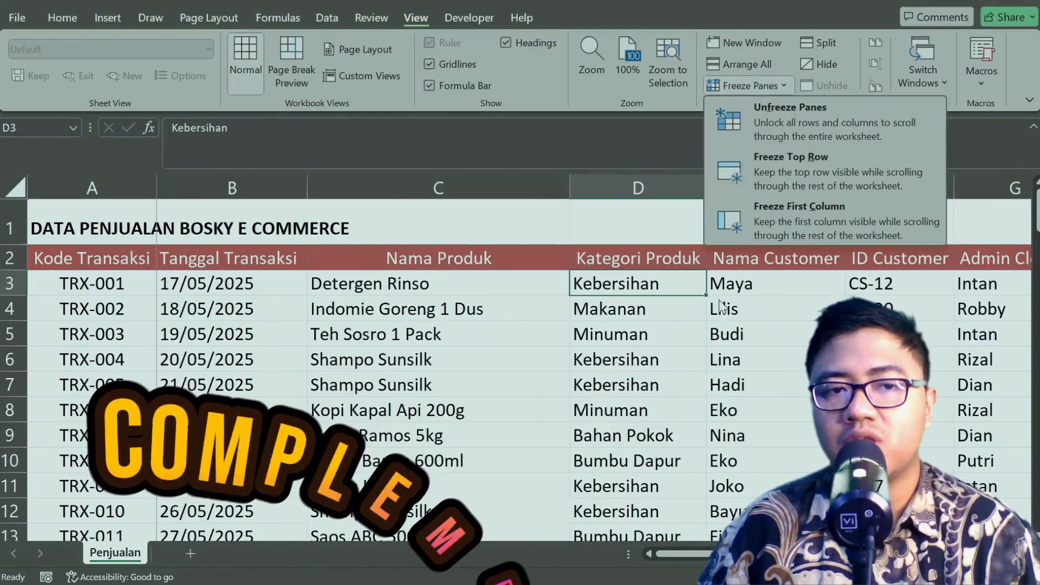
left_click(775, 132)
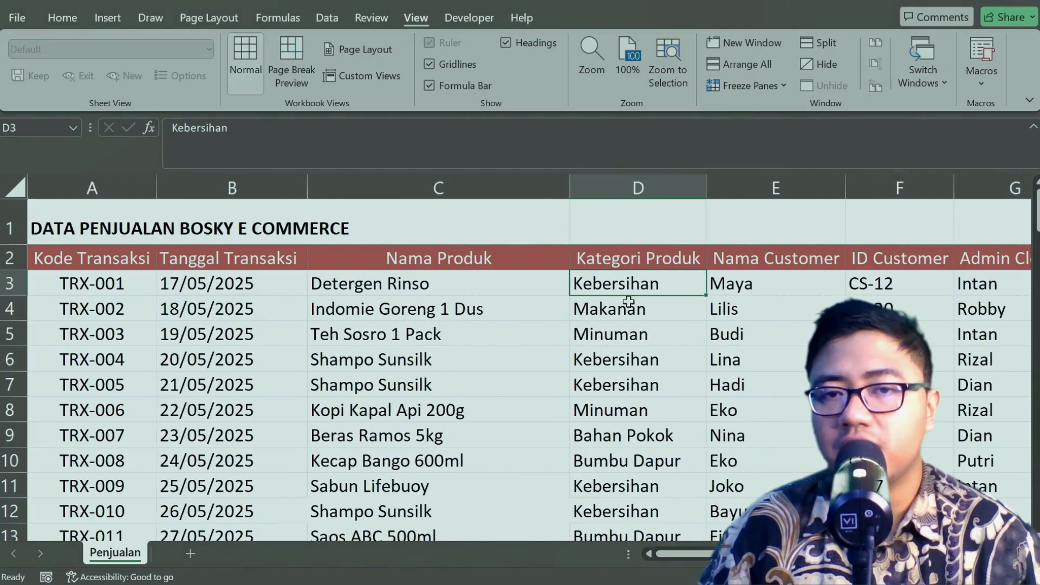
- Freeze rows 1 and 2 together with columns A to C from cell D3, check distant records, and unfreeze everything
left_click(733, 82)
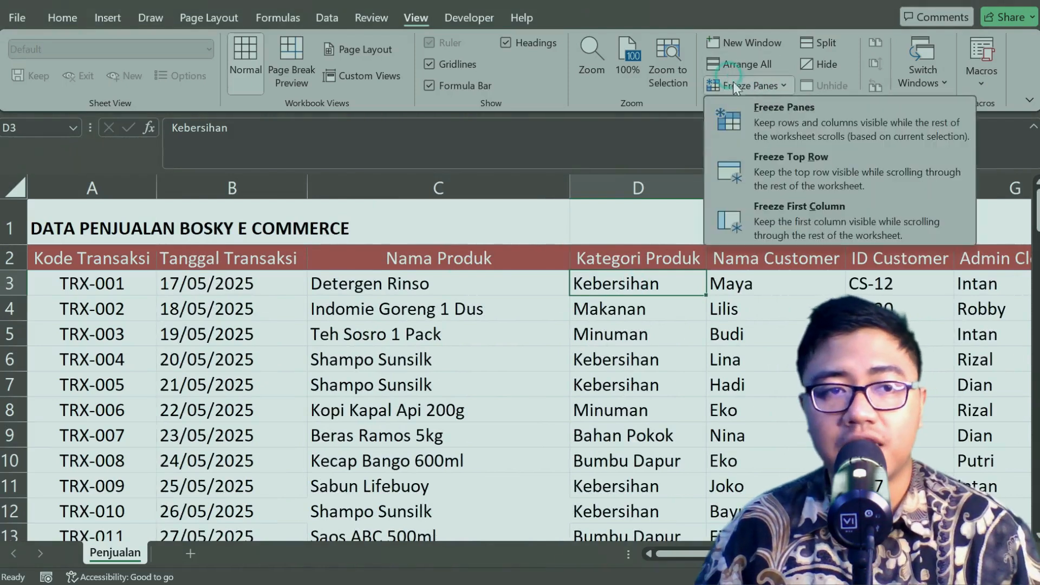
left_click(794, 124)
scroll(621, 308, "down", 2)
scroll(623, 305, "up", 2)
scroll(630, 298, "down", 14)
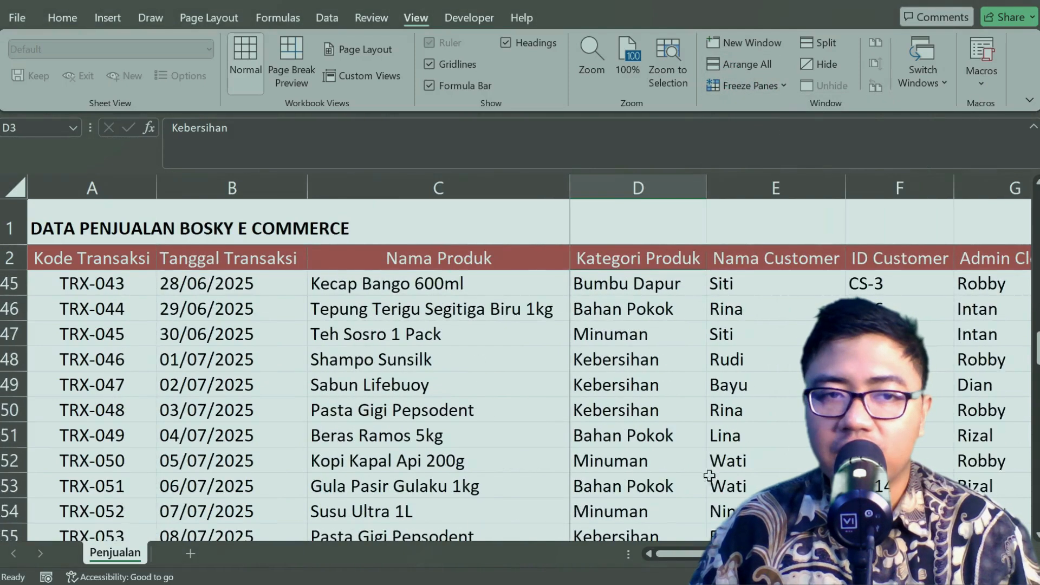
scroll(634, 536, "right", 4)
scroll(634, 537, "left", 4)
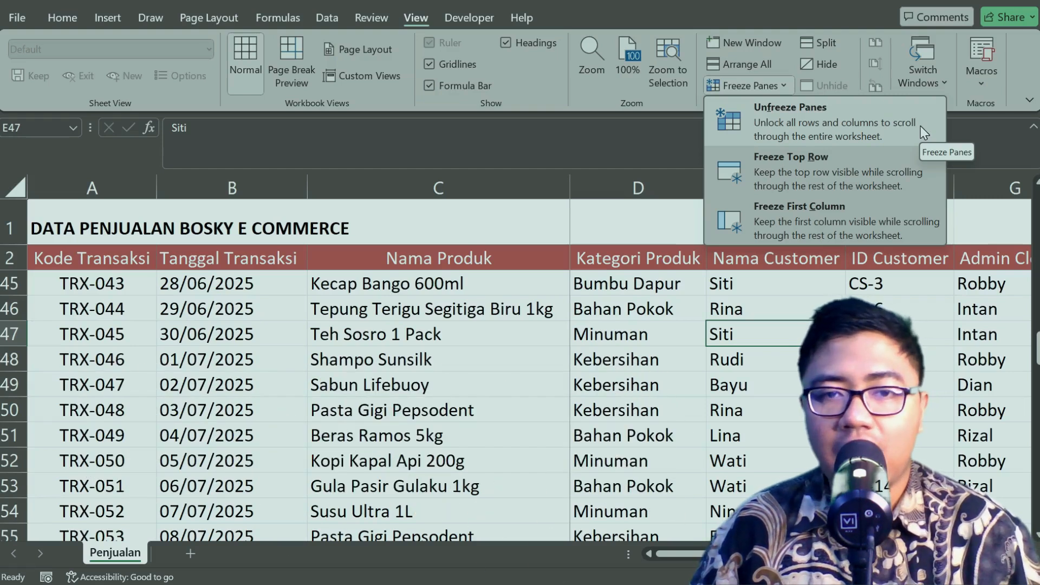
left_click(921, 127)
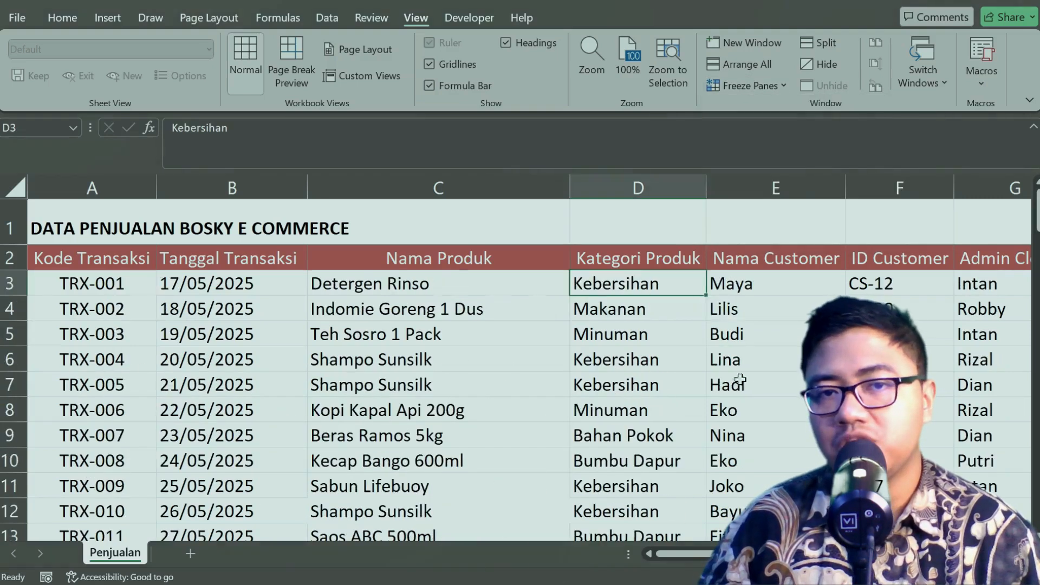
left_click_drag(683, 553, 622, 558)
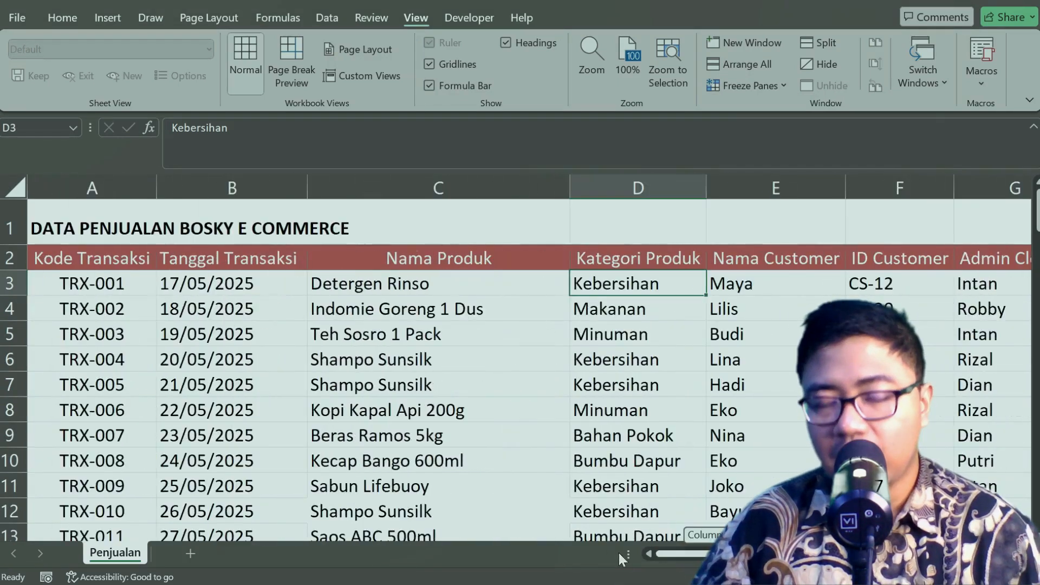